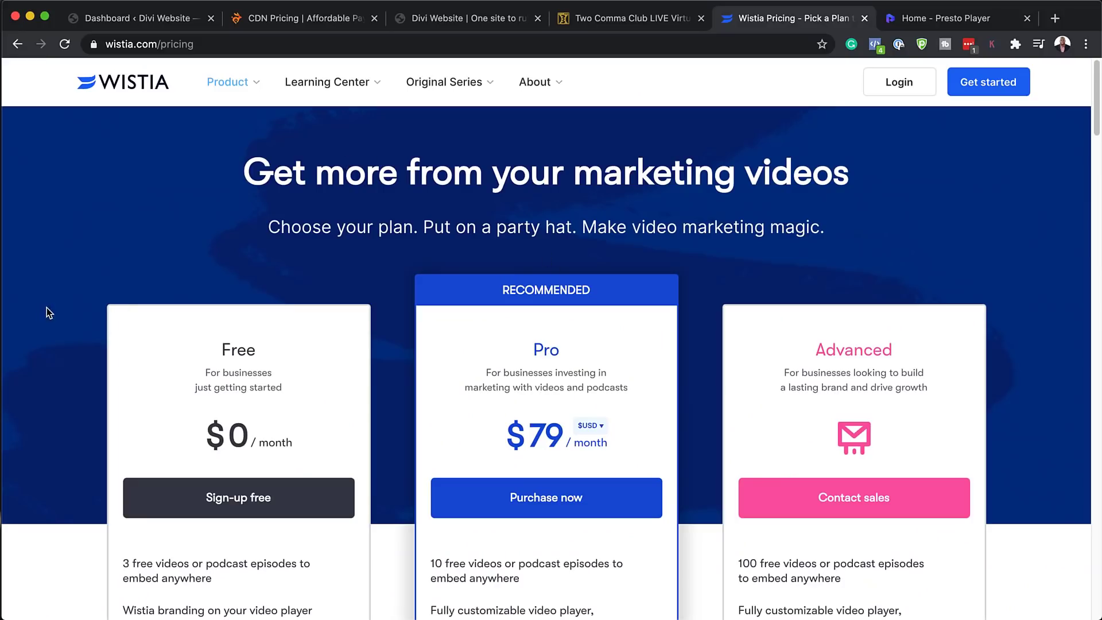
Play the Two Comma Club LIVE promo video with sound, pause it, then go back to the Dashboard tab
{"action": "scroll", "coordinate": [88, 312], "scroll_direction": "down", "scroll_amount": 2}
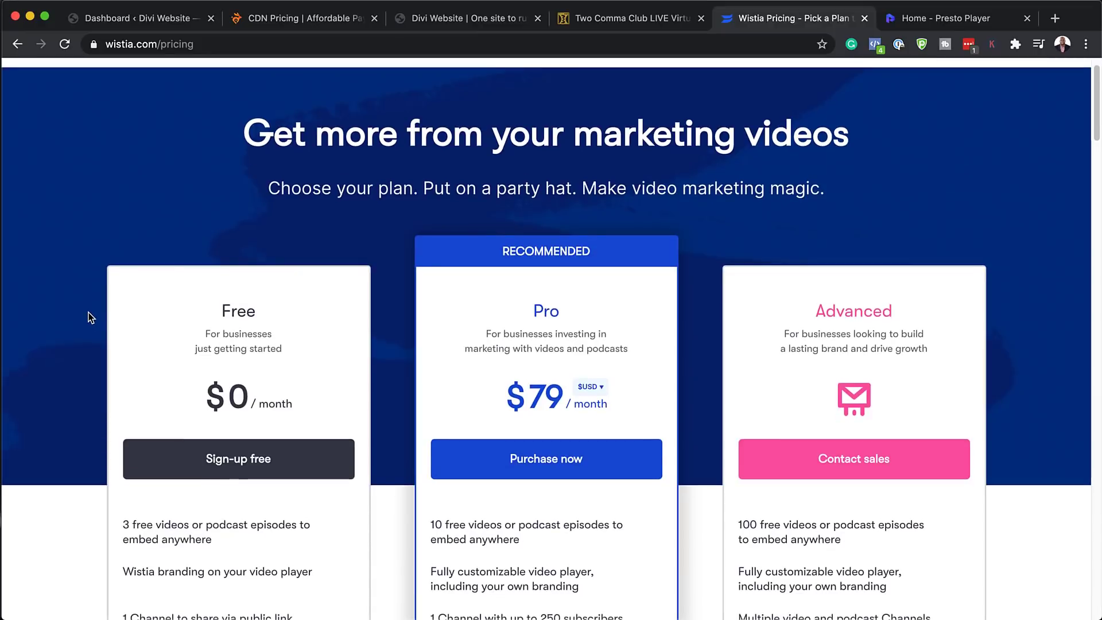
{"action": "scroll", "coordinate": [90, 317], "scroll_direction": "down", "scroll_amount": 2}
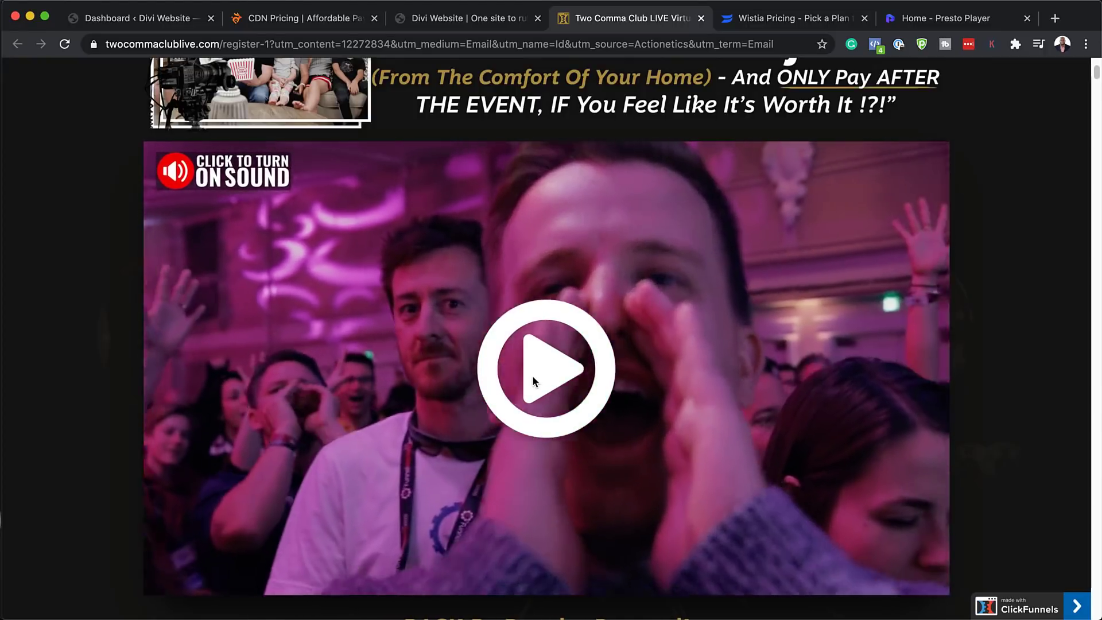
{"action": "left_click", "coordinate": [539, 371]}
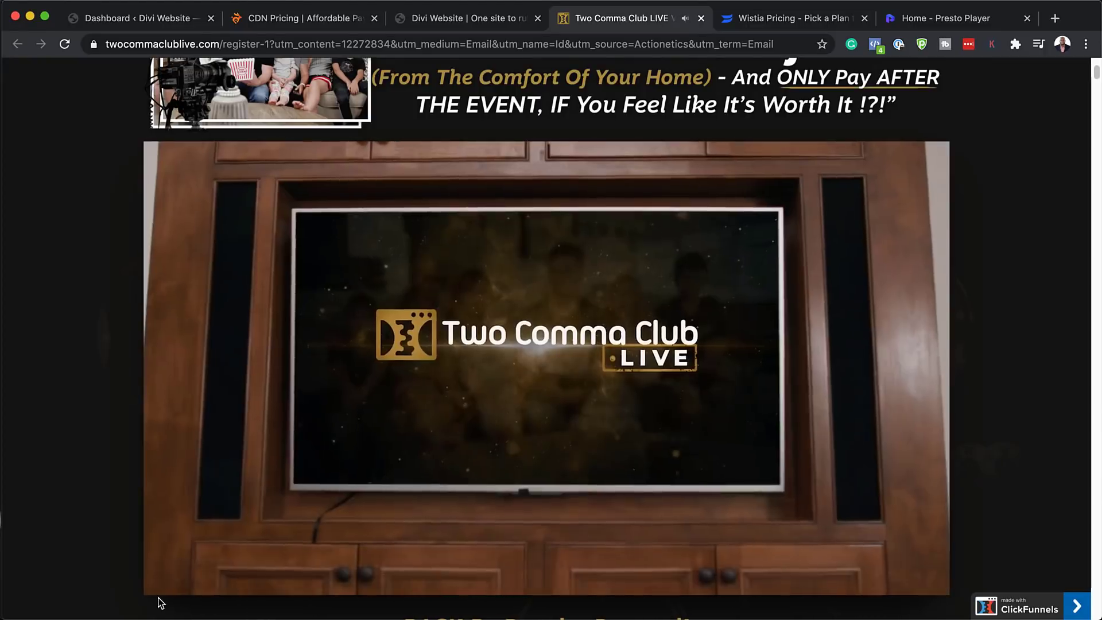
{"action": "left_click", "coordinate": [174, 575]}
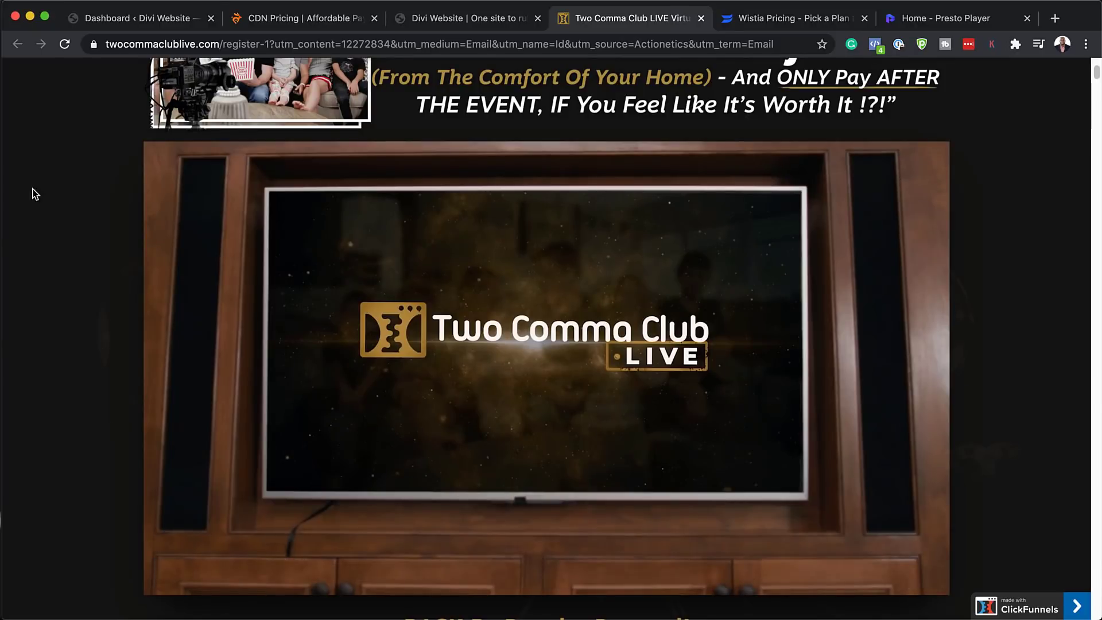
{"action": "key", "text": "super+1"}
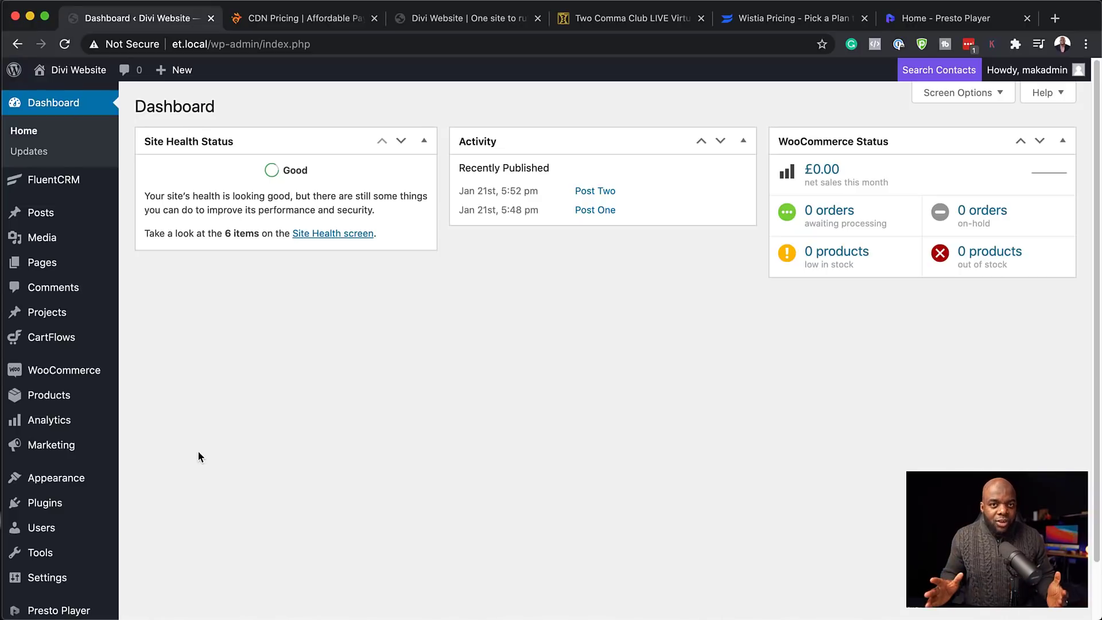
Check Installed Plugins to confirm Presto Player 0.0.25 and Presto Player Pro 0.0.4 are active
{"action": "mouse_move", "coordinate": [58, 505]}
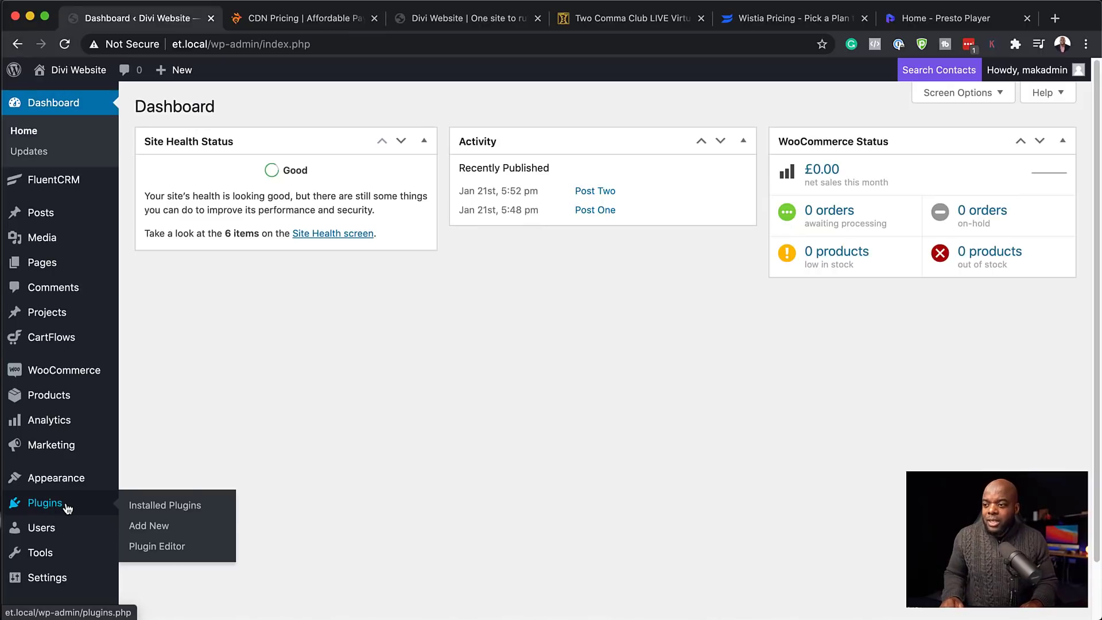
{"action": "left_click", "coordinate": [171, 510]}
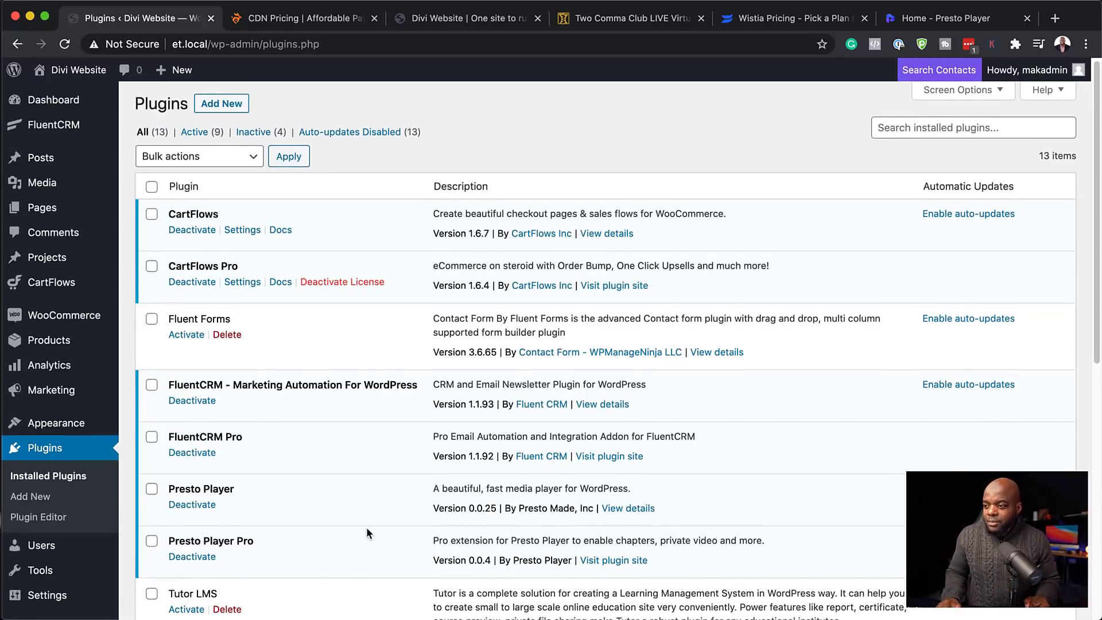
{"action": "scroll", "coordinate": [366, 527], "scroll_direction": "down", "scroll_amount": 2}
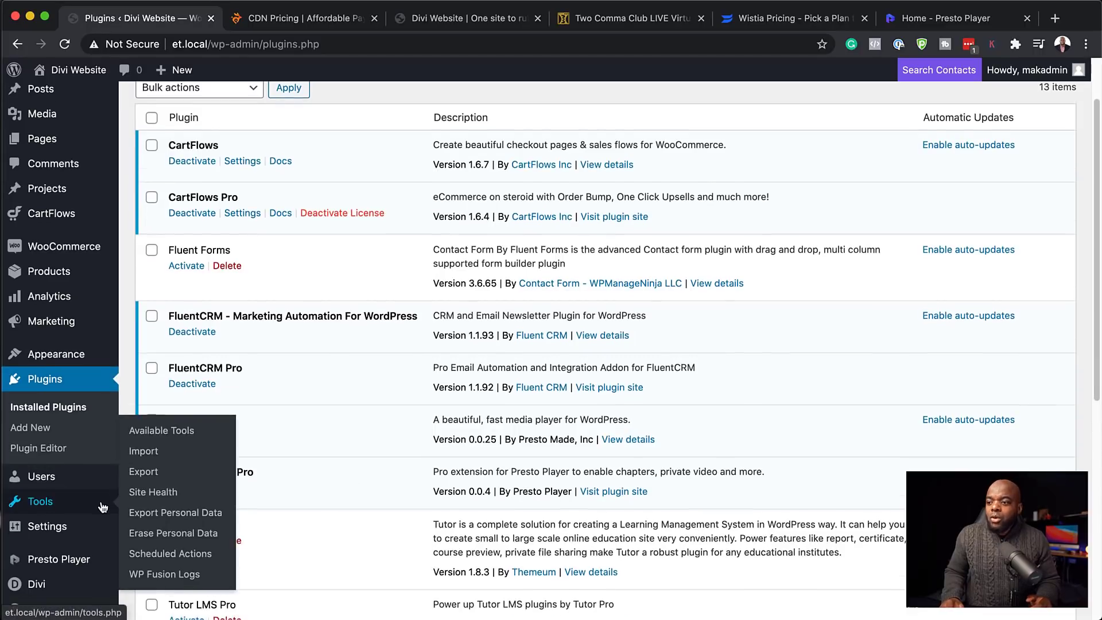
{"action": "scroll", "coordinate": [34, 505], "scroll_direction": "down", "scroll_amount": 2}
{"action": "mouse_move", "coordinate": [57, 554]}
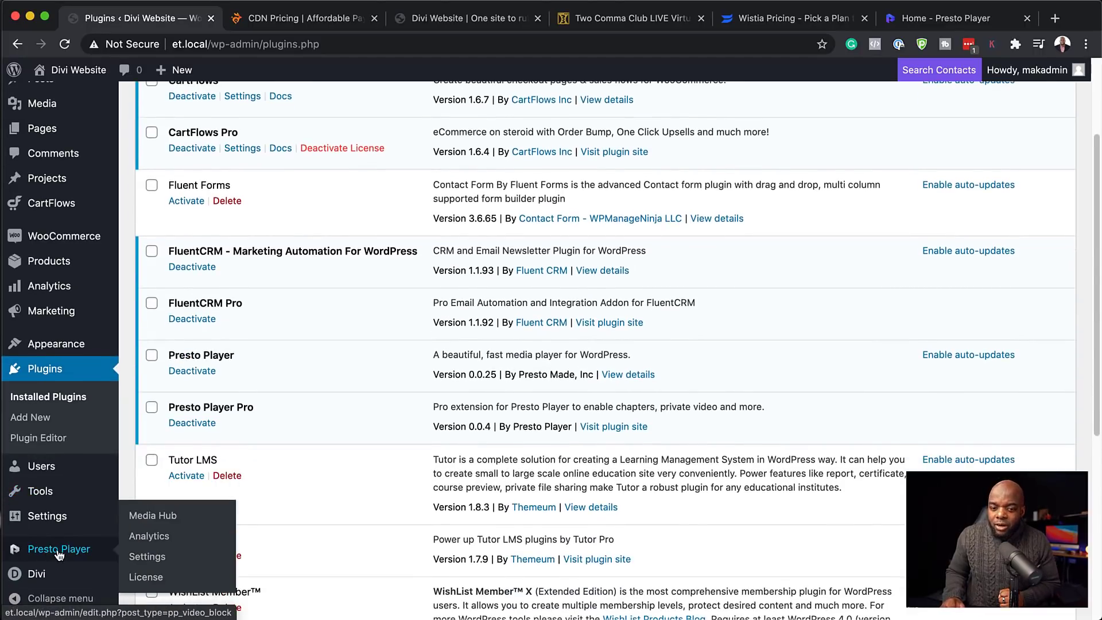
In Presto Player General settings, use logo max width 118 and brand colour #a3bfcc, and save
{"action": "left_click", "coordinate": [146, 556]}
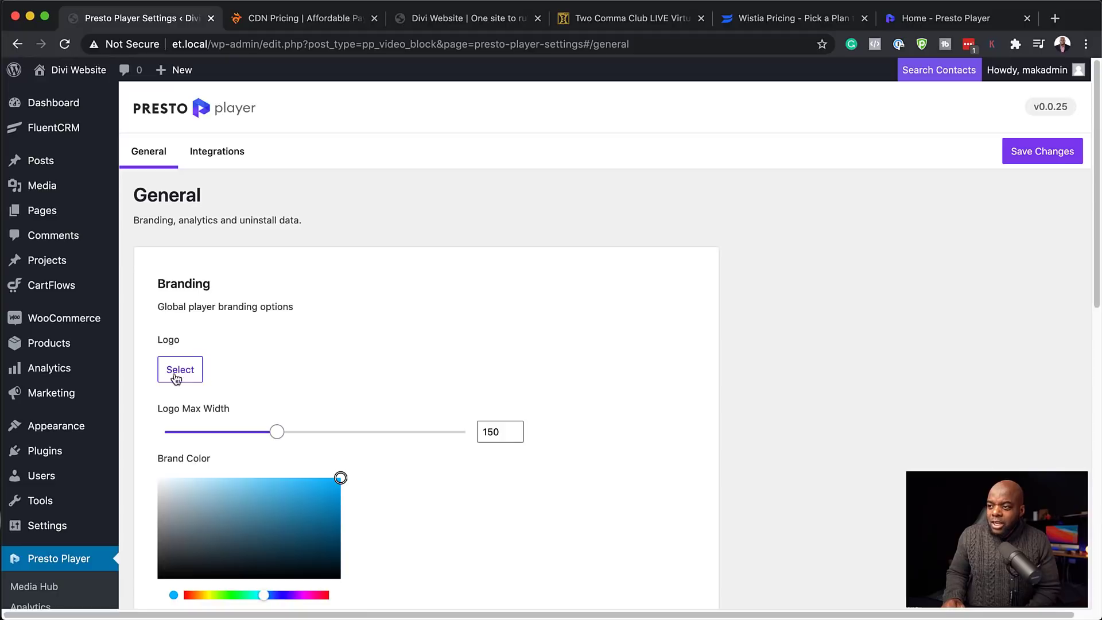
{"action": "scroll", "coordinate": [325, 362], "scroll_direction": "down", "scroll_amount": 3}
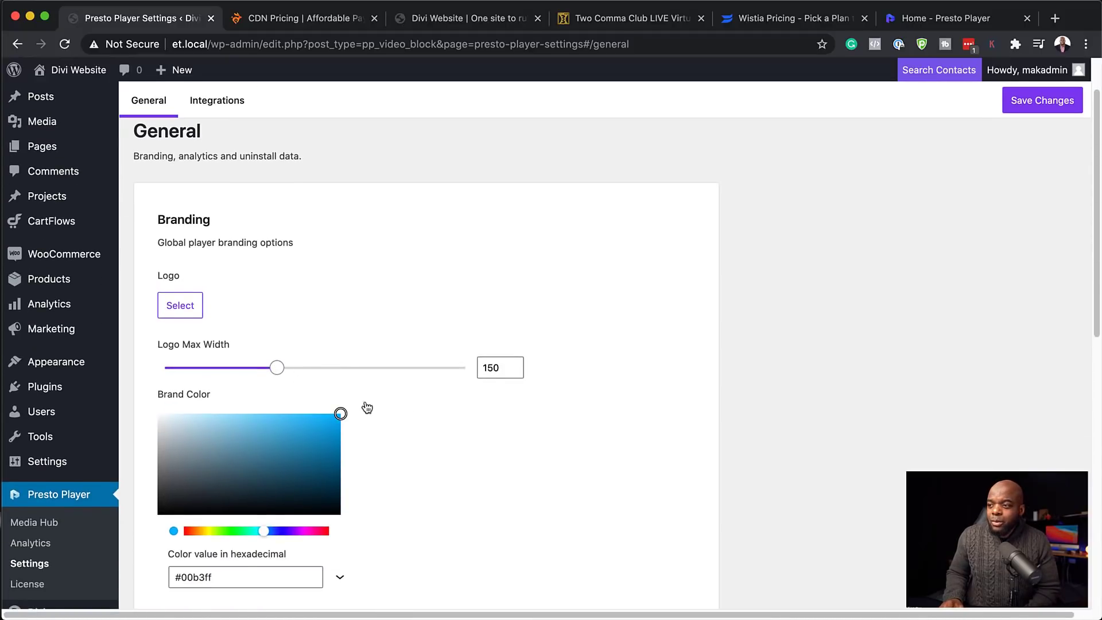
{"action": "scroll", "coordinate": [418, 419], "scroll_direction": "down", "scroll_amount": 3}
{"action": "left_click_drag", "start_coordinate": [267, 394], "coordinate": [194, 369]}
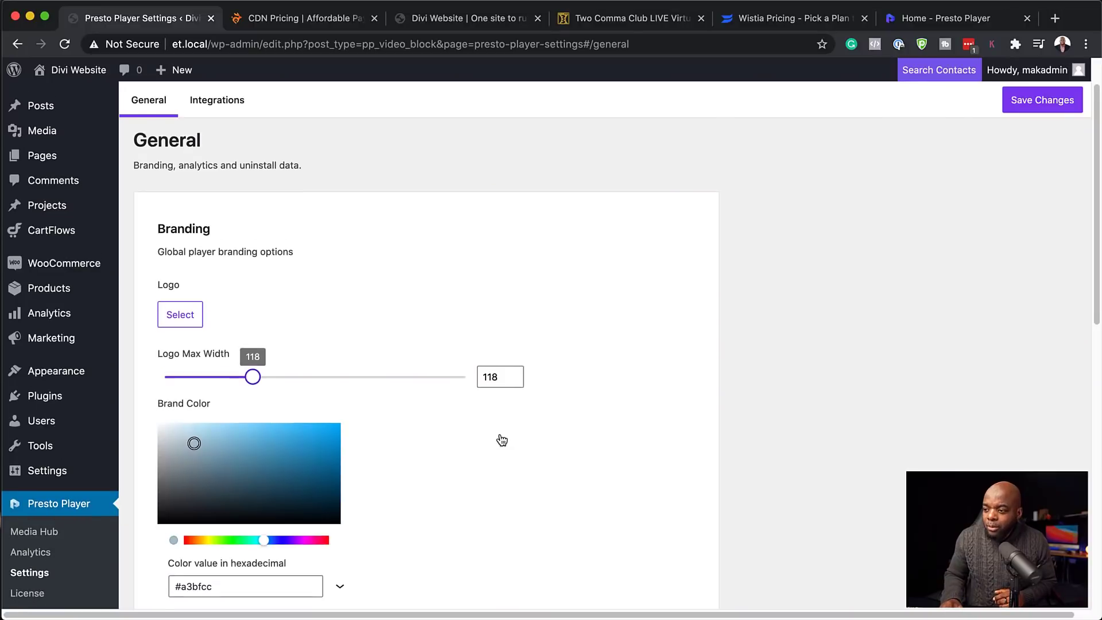
{"action": "scroll", "coordinate": [501, 437], "scroll_direction": "down", "scroll_amount": 3}
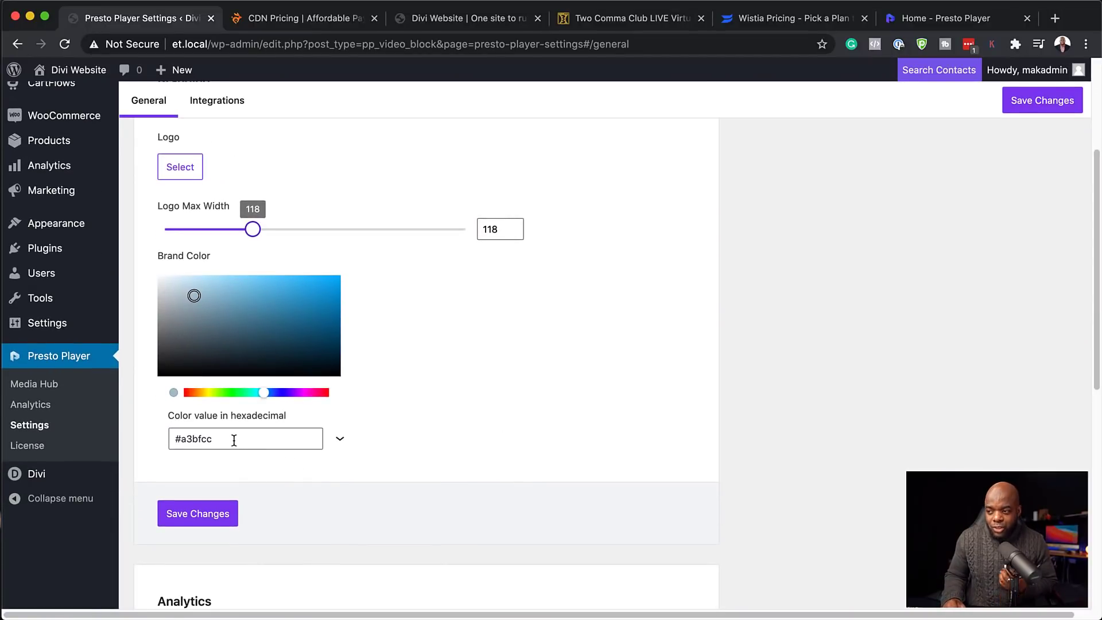
{"action": "scroll", "coordinate": [435, 481], "scroll_direction": "down", "scroll_amount": 2}
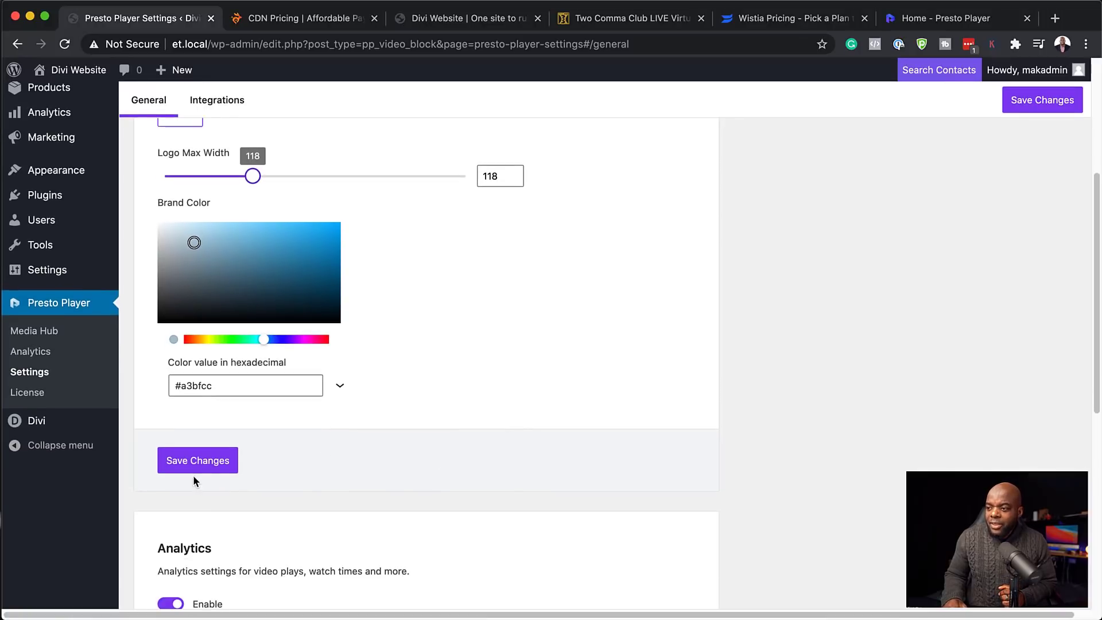
{"action": "scroll", "coordinate": [436, 468], "scroll_direction": "down", "scroll_amount": 1}
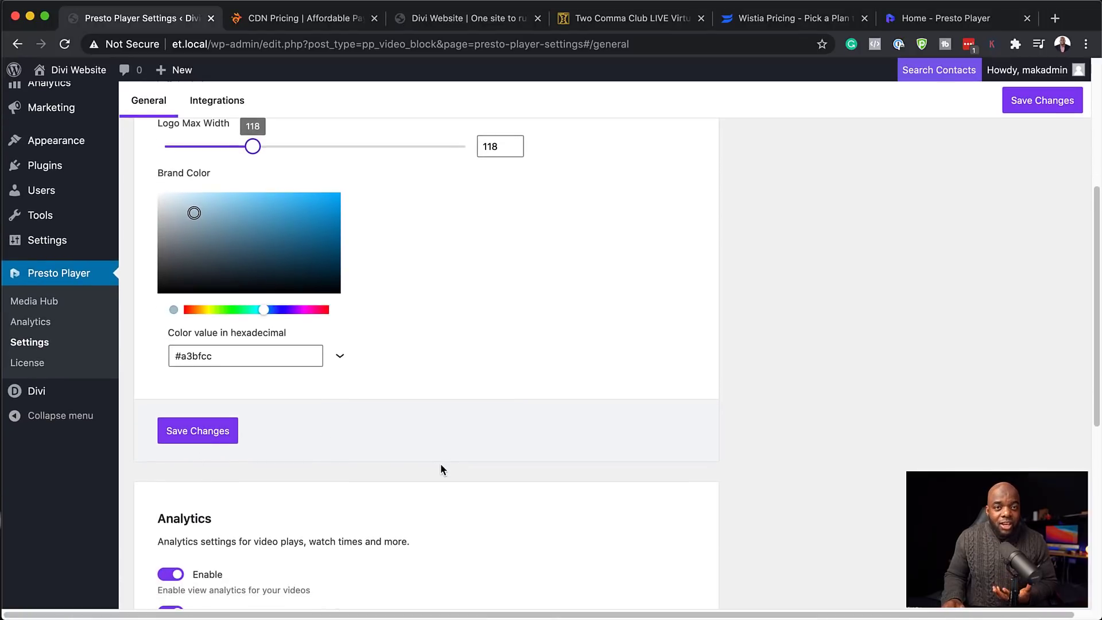
{"action": "scroll", "coordinate": [441, 469], "scroll_direction": "down", "scroll_amount": 3}
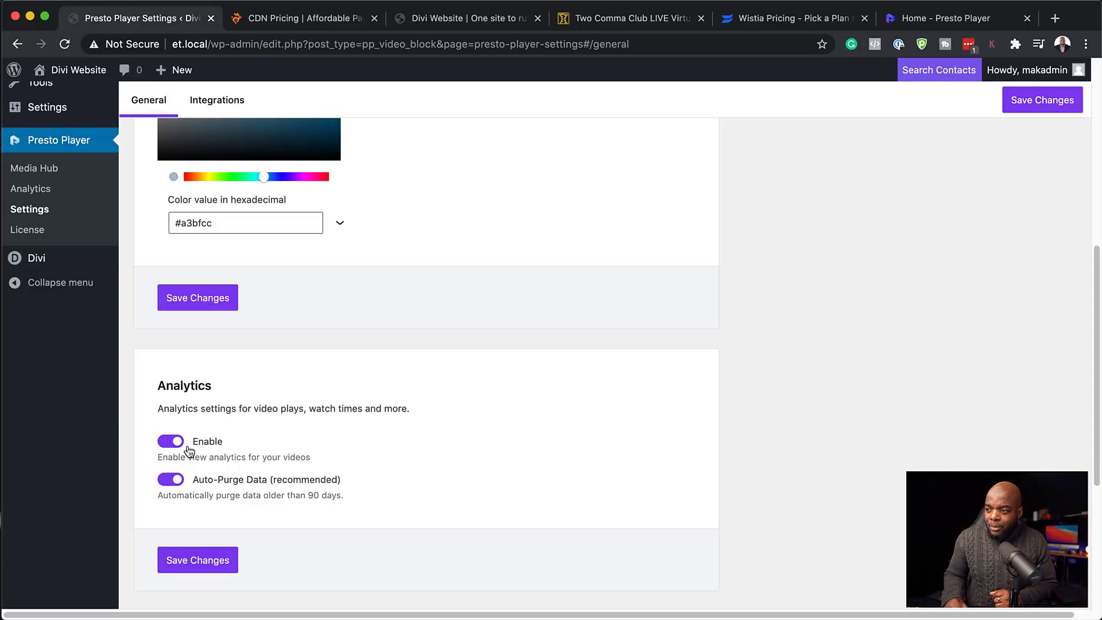
{"action": "left_click", "coordinate": [207, 568]}
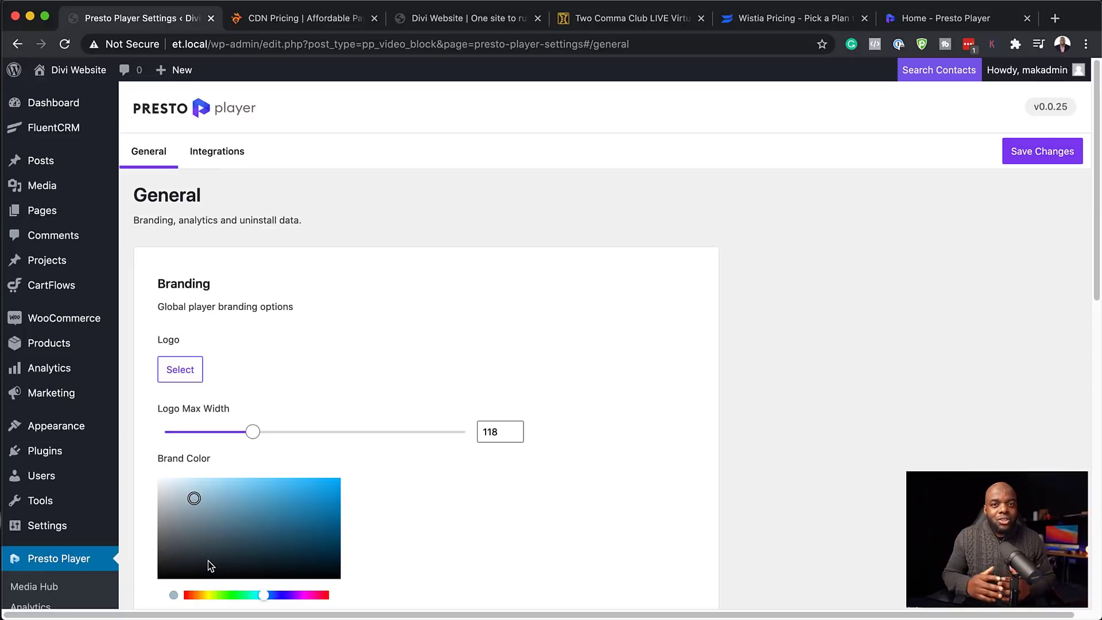
{"action": "scroll", "coordinate": [270, 412], "scroll_direction": "down", "scroll_amount": 5}
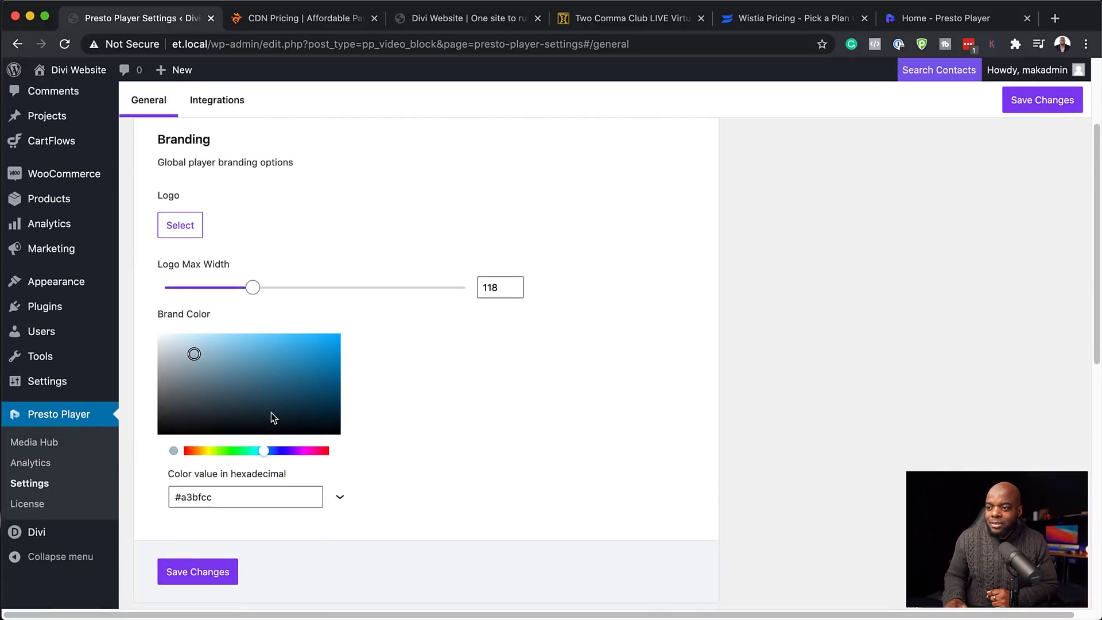
View the Presto Player Analytics Watch Time chart, showing 0 seconds average and no views
{"action": "left_click", "coordinate": [45, 462]}
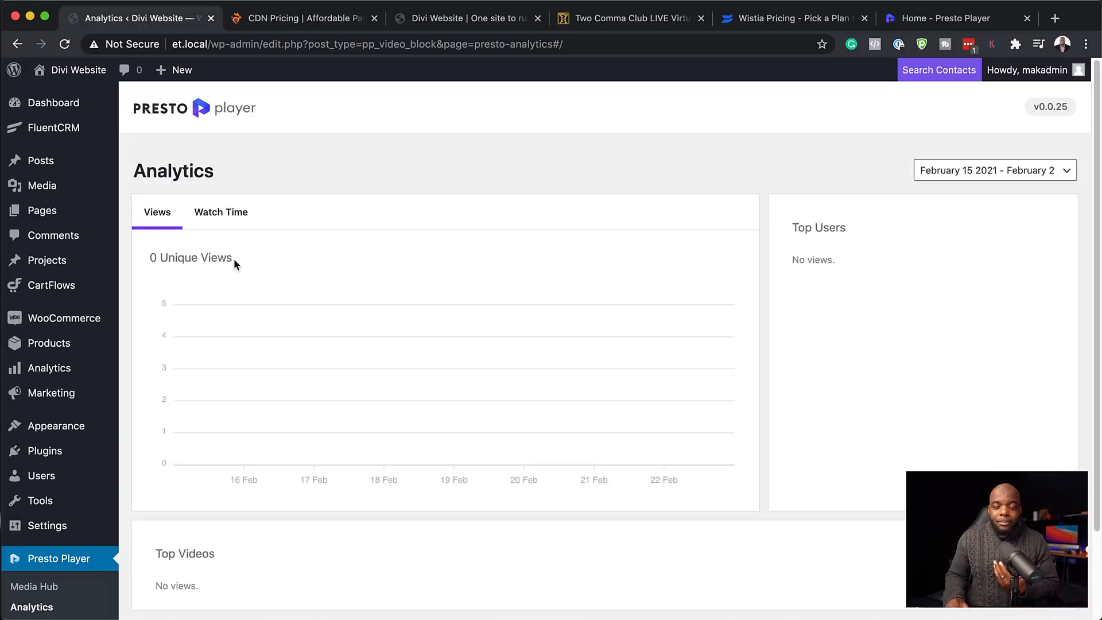
{"action": "scroll", "coordinate": [307, 417], "scroll_direction": "down", "scroll_amount": 1}
{"action": "scroll", "coordinate": [308, 423], "scroll_direction": "down", "scroll_amount": 3}
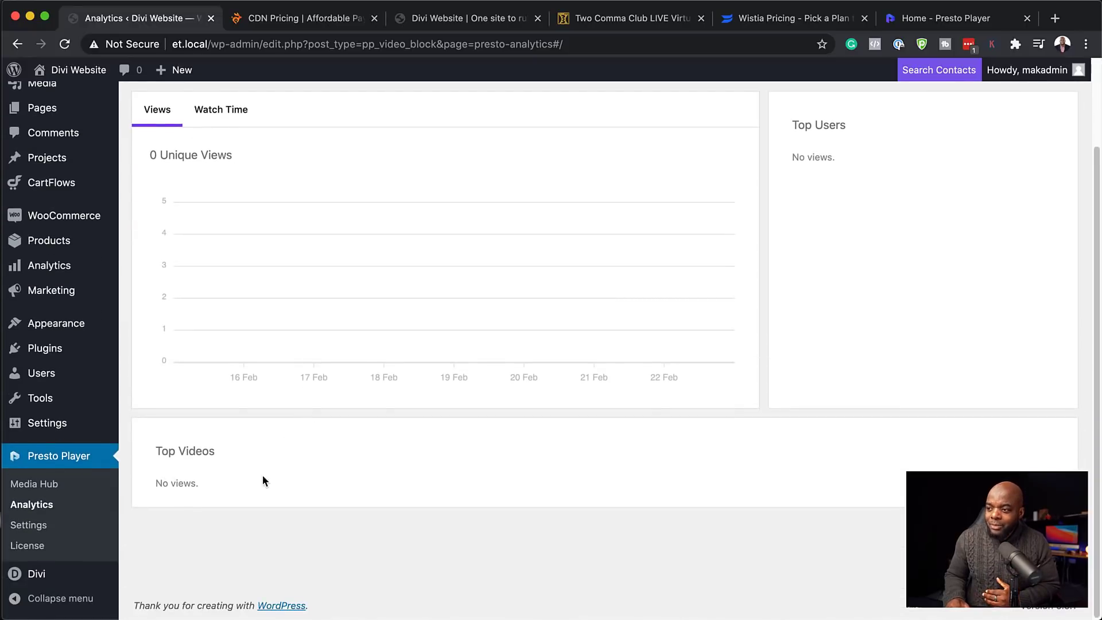
{"action": "scroll", "coordinate": [273, 422], "scroll_direction": "up", "scroll_amount": 4}
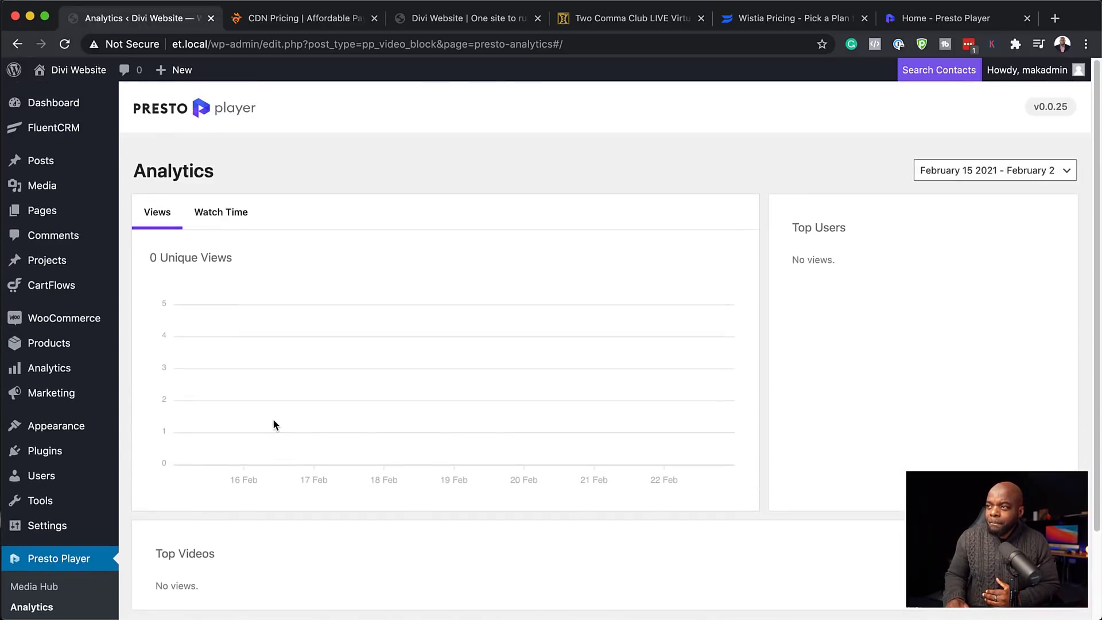
{"action": "left_click", "coordinate": [237, 213]}
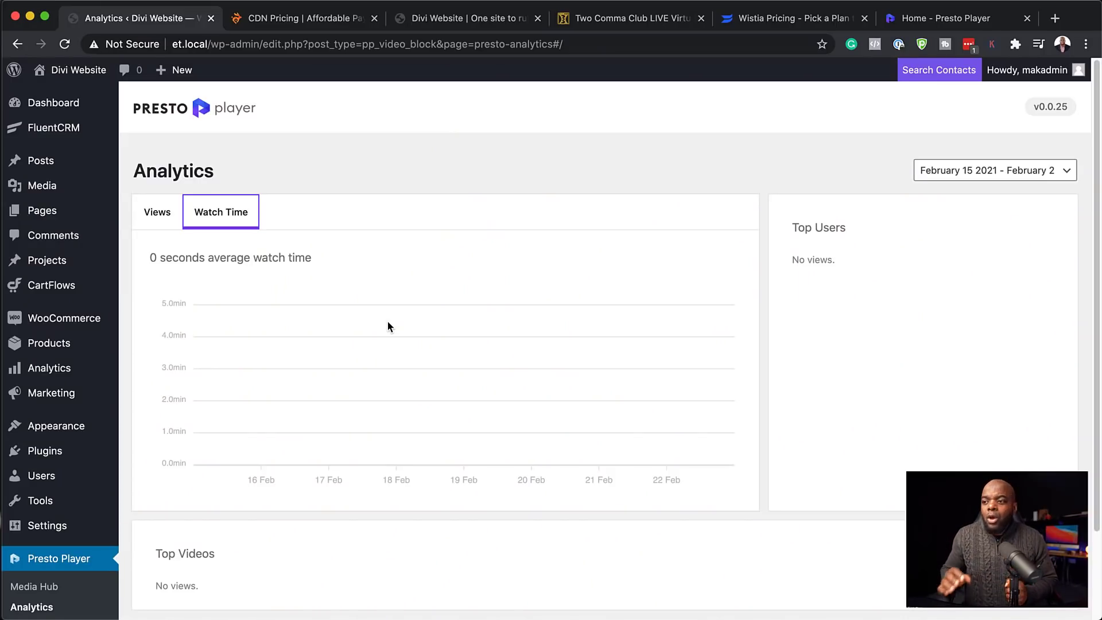
{"action": "scroll", "coordinate": [310, 408], "scroll_direction": "down", "scroll_amount": 2}
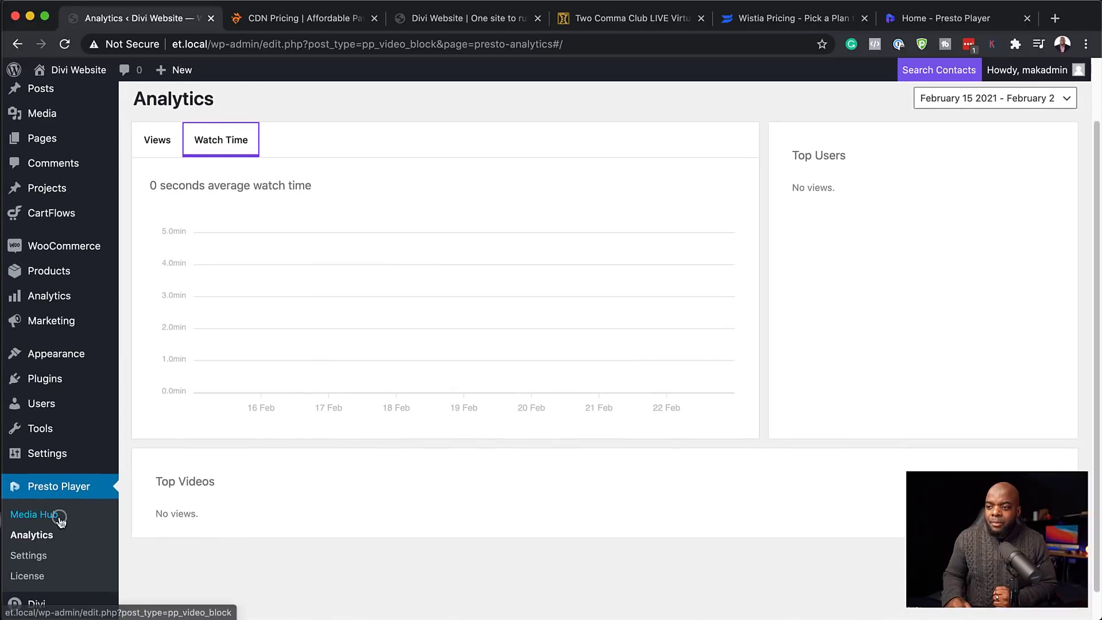
Copy My Video's [presto_player id=240217] shortcode from the Media Hub, then go to the Divi Website tab
{"action": "left_click", "coordinate": [59, 519]}
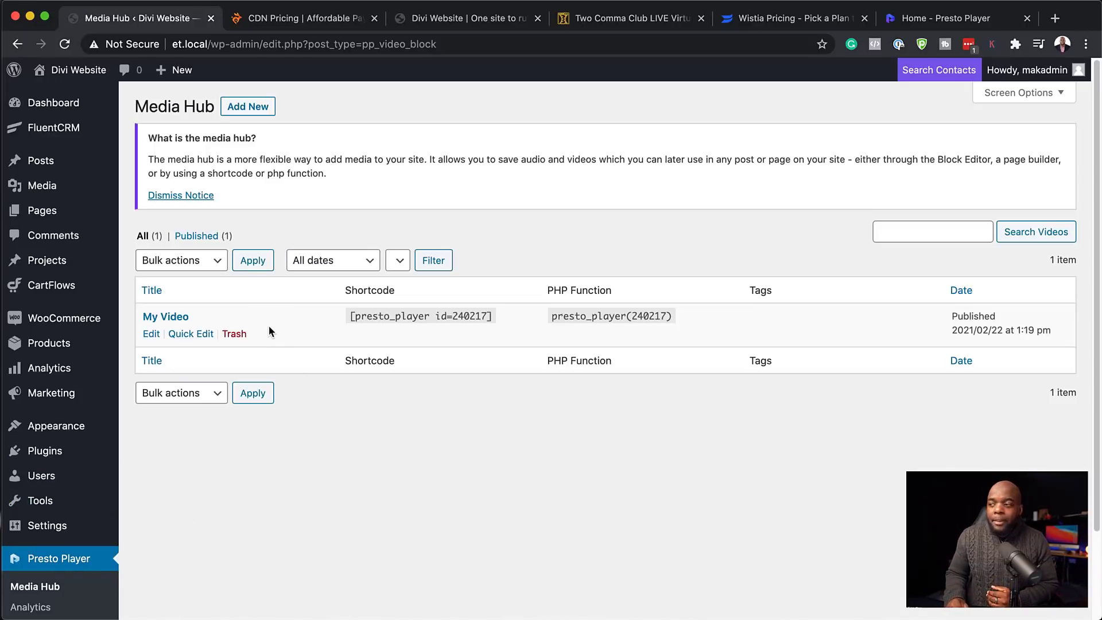
{"action": "left_click", "coordinate": [362, 316]}
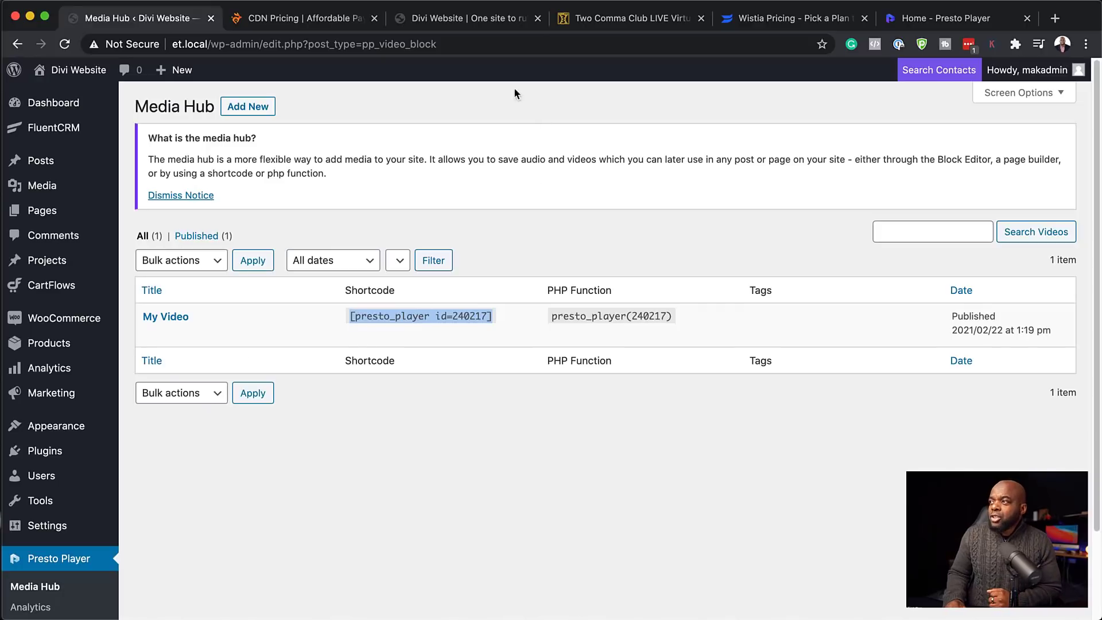
{"action": "left_click", "coordinate": [478, 21]}
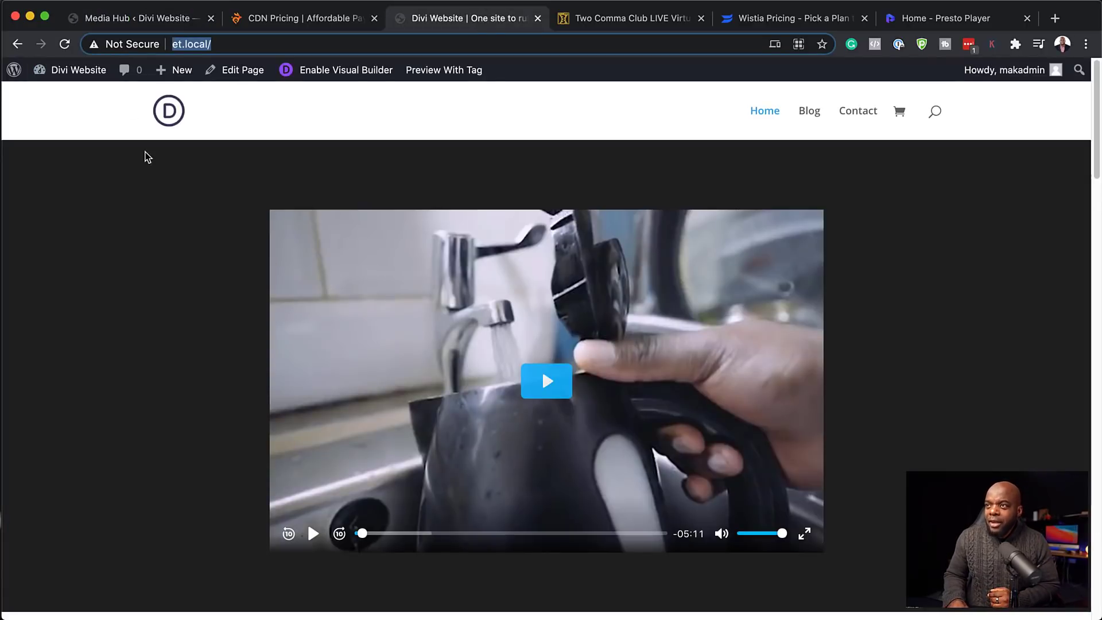
Reload the Divi homepage, then play and pause the embedded kettle video in the new player
{"action": "left_click", "coordinate": [61, 46]}
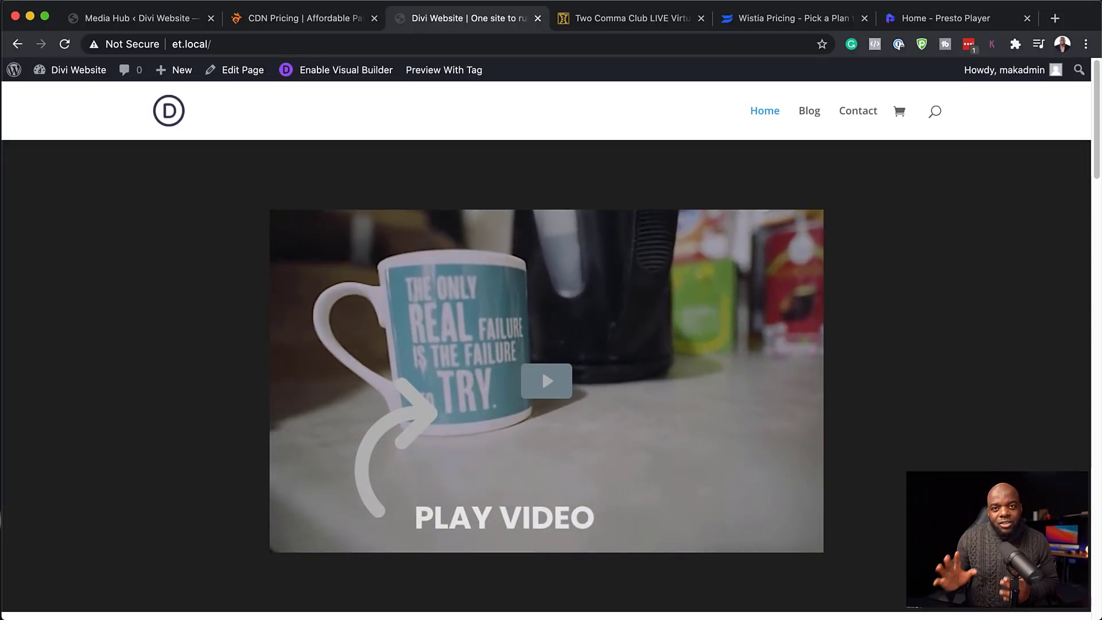
{"action": "left_click", "coordinate": [550, 380]}
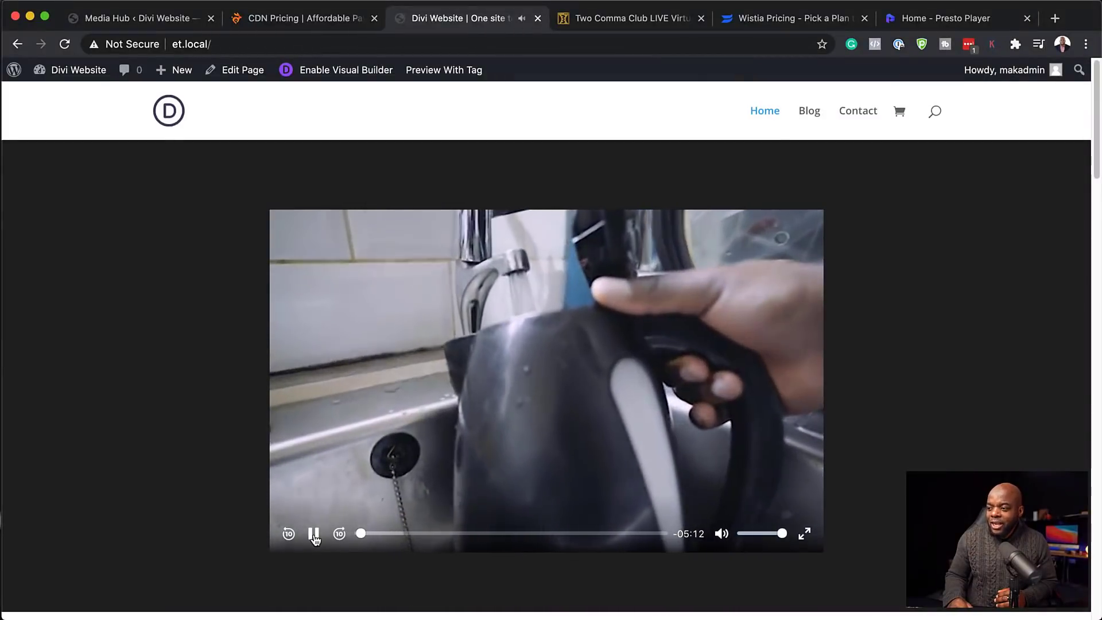
{"action": "left_click", "coordinate": [314, 535]}
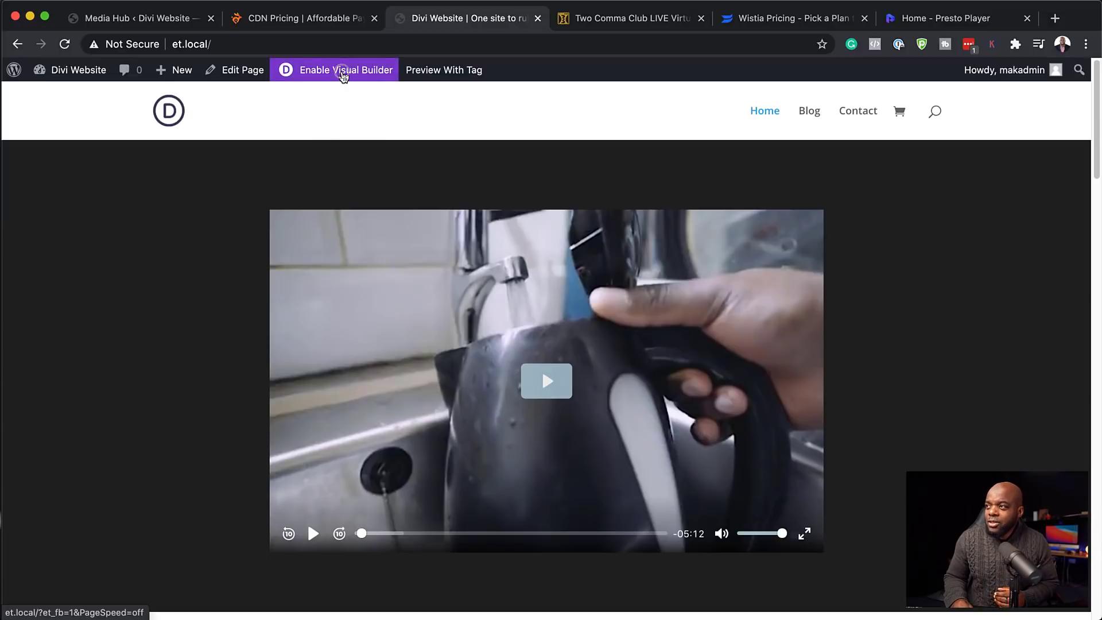
Enable the Visual Builder on the Divi homepage
{"action": "left_click", "coordinate": [342, 71]}
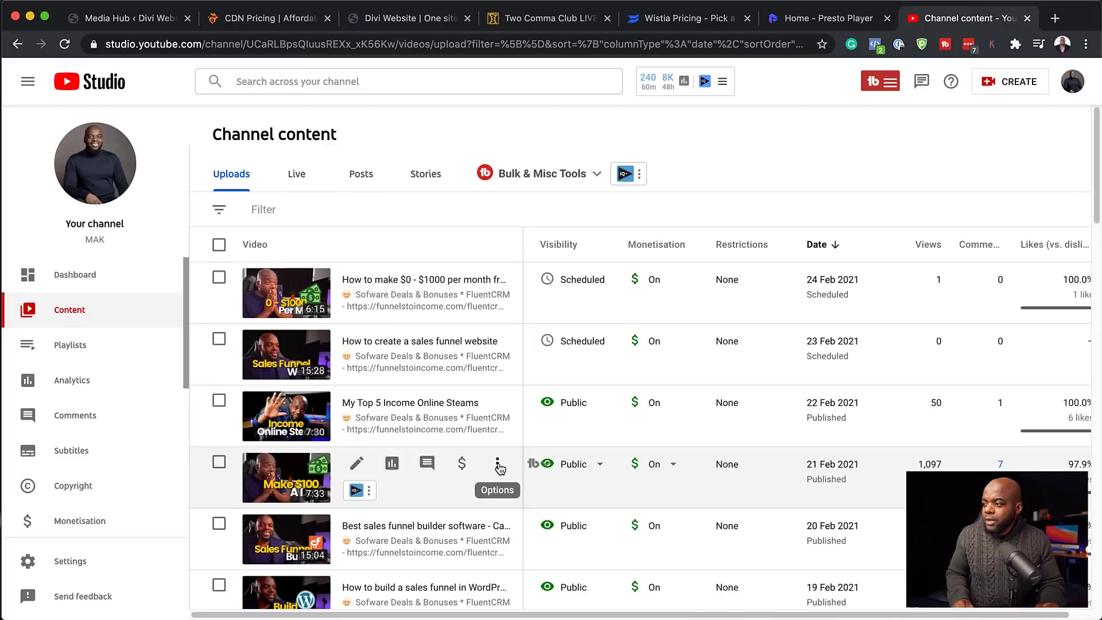
Copy the shareable link of the 'Make $100 a Day with this strategy' video from its Options menu
{"action": "left_click", "coordinate": [498, 466]}
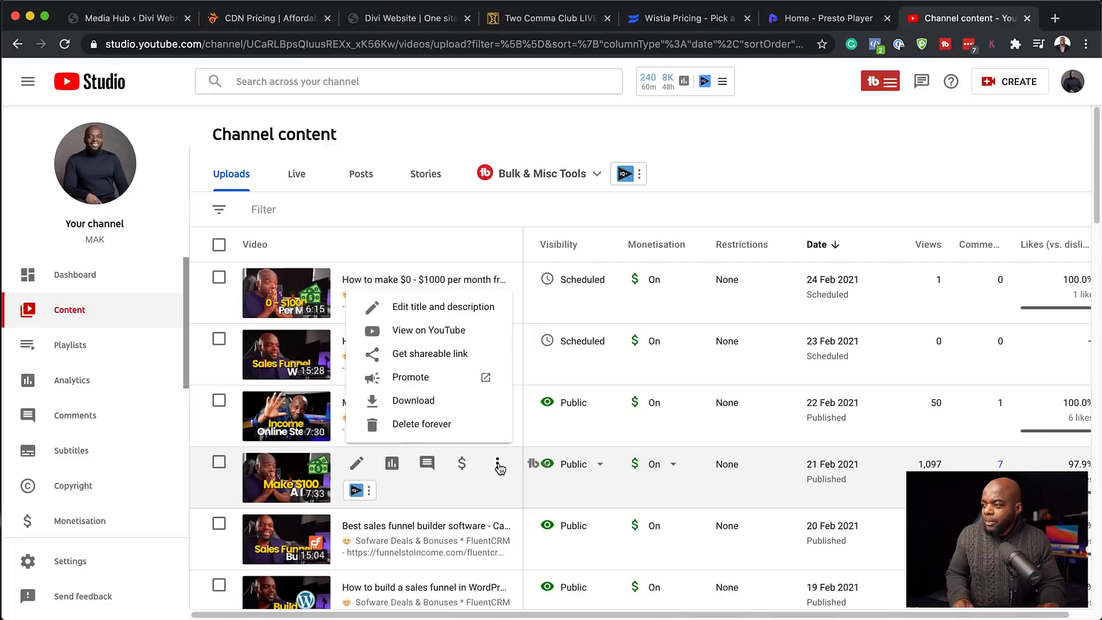
{"action": "left_click", "coordinate": [443, 359]}
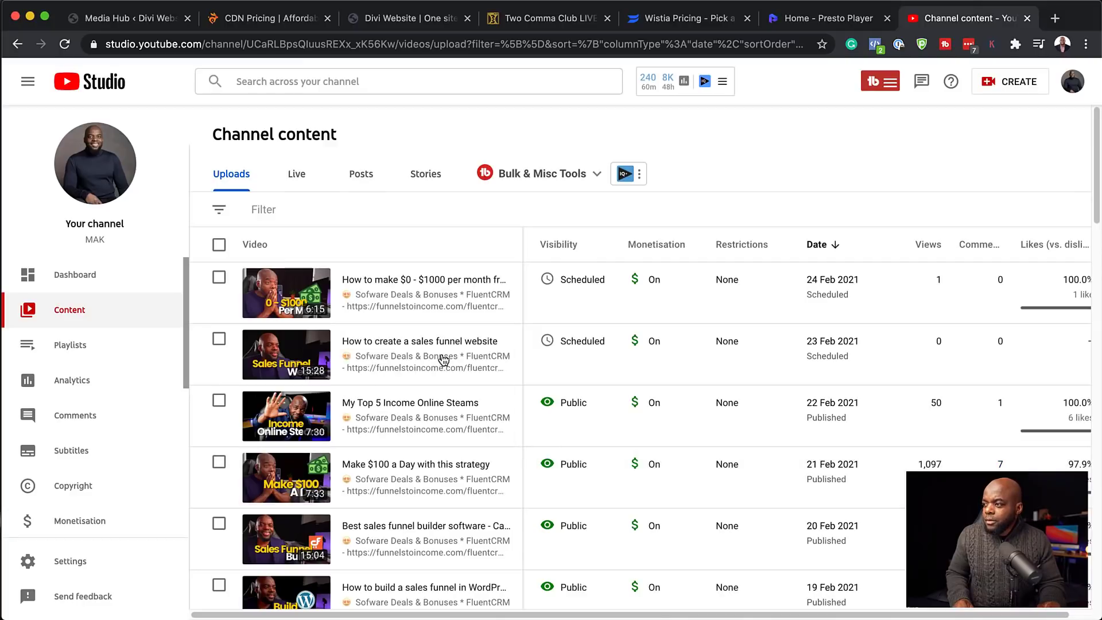
Create a new page titled 'Video' in the default block editor and search blocks for 'pre'
{"action": "left_click", "coordinate": [127, 10]}
{"action": "mouse_move", "coordinate": [42, 210]}
{"action": "left_click", "coordinate": [153, 234]}
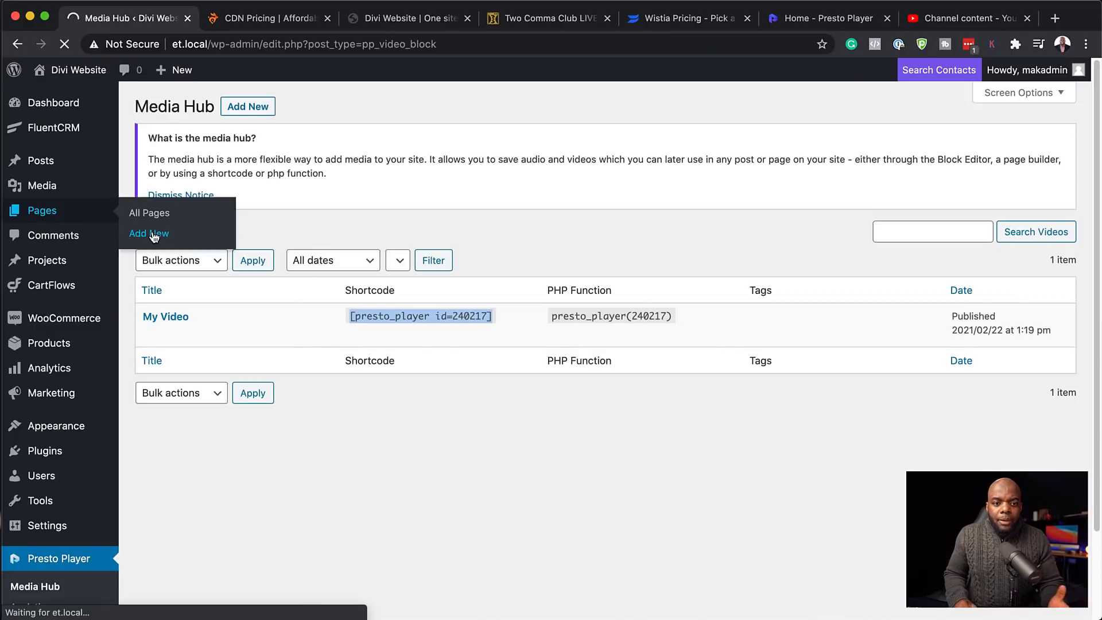
{"action": "type", "text": "Video"}
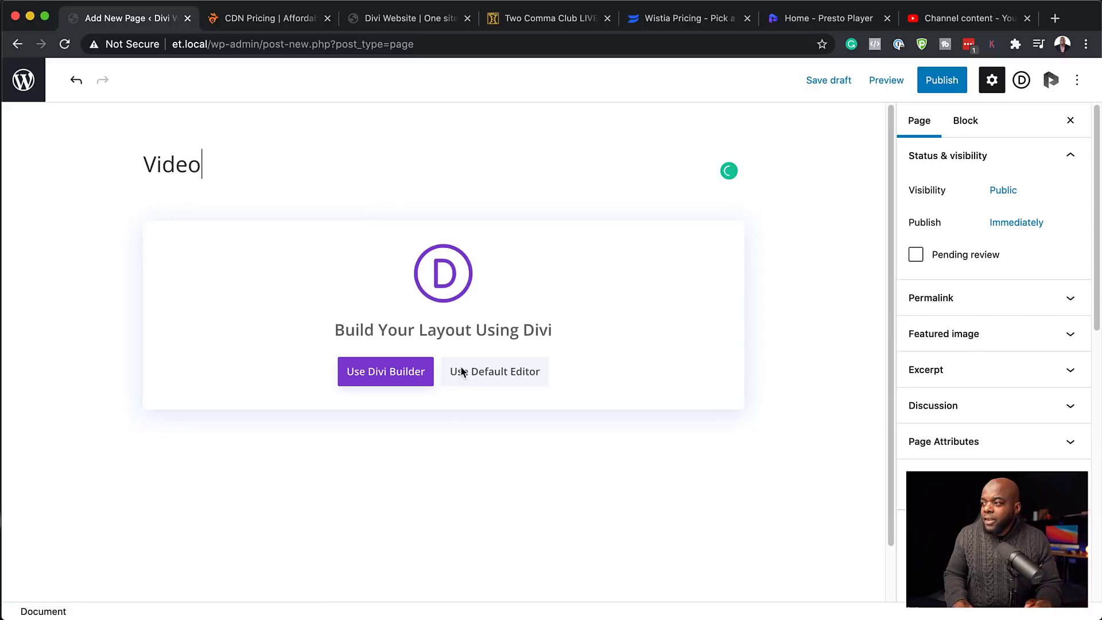
{"action": "left_click", "coordinate": [484, 378]}
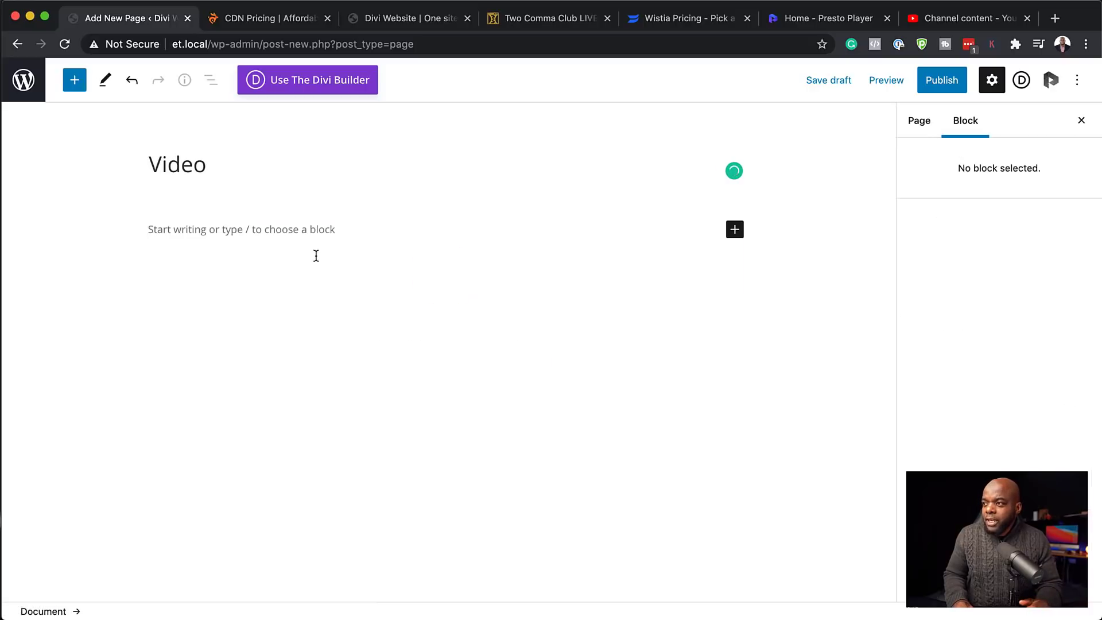
{"action": "left_click", "coordinate": [735, 230]}
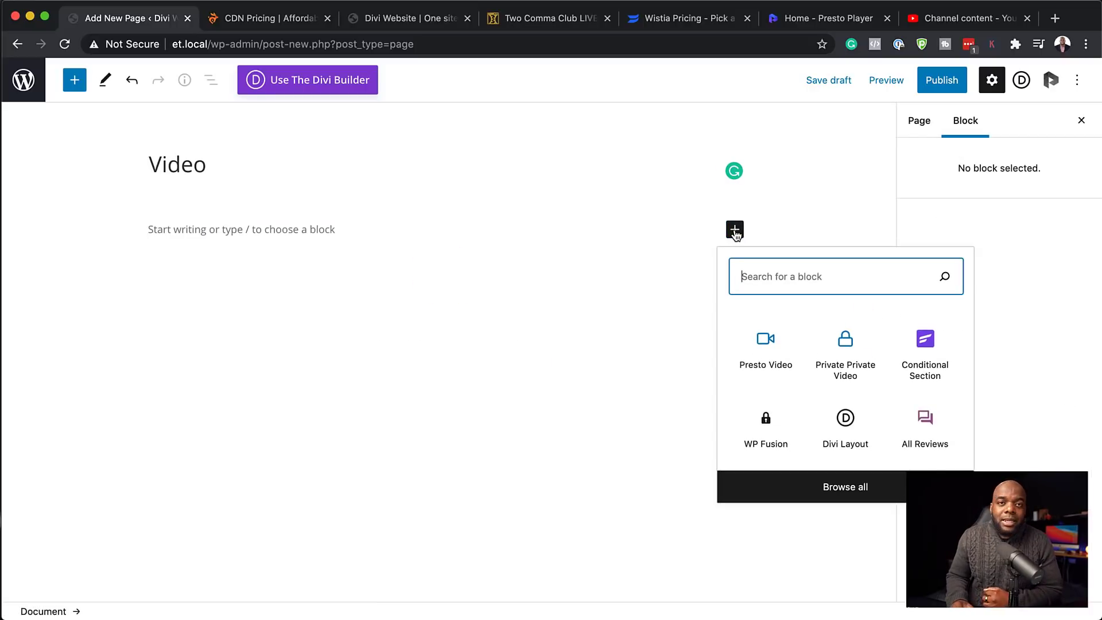
{"action": "type", "text": "pre"}
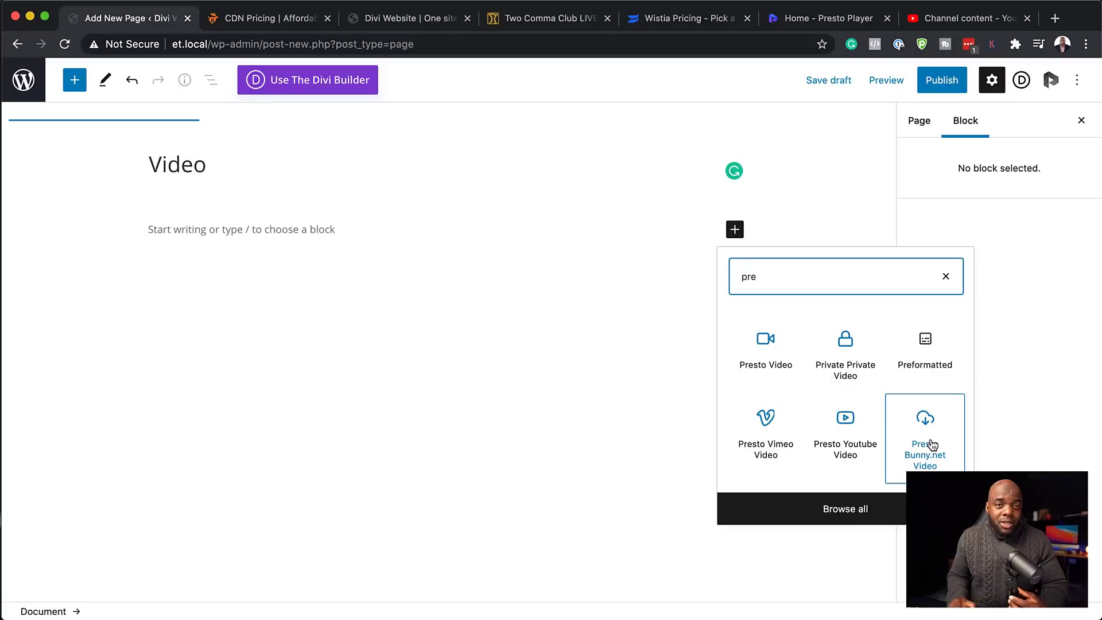
Add a Presto YouTube Video block and load the pasted 'Make $100 a Day' video link
{"action": "left_click", "coordinate": [840, 447]}
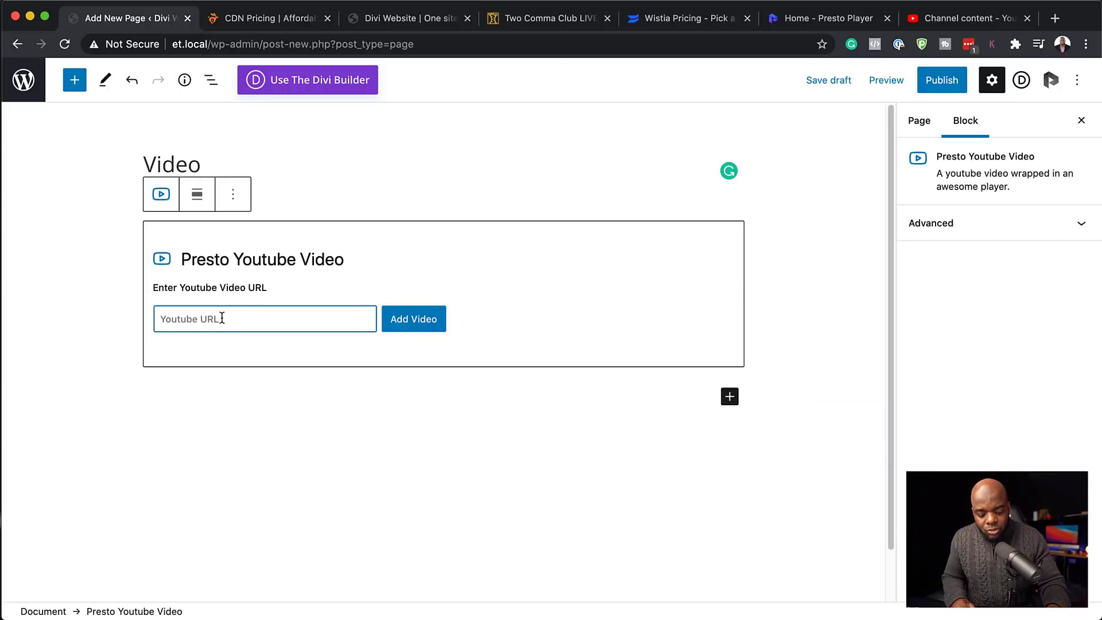
{"action": "key", "text": "super+v"}
{"action": "left_click", "coordinate": [427, 326]}
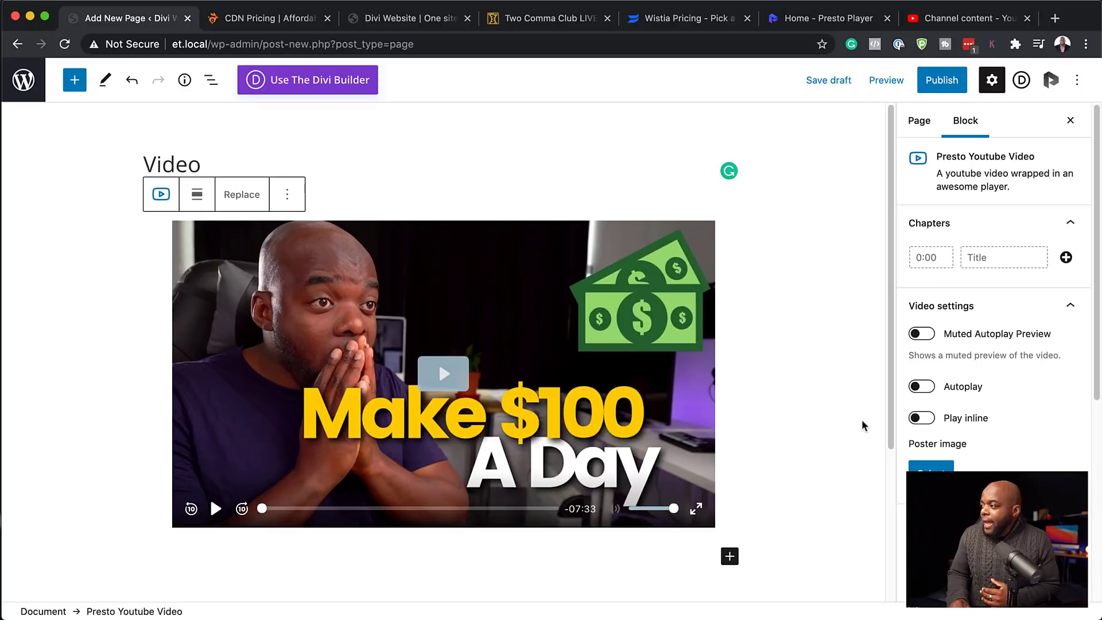
{"action": "scroll", "coordinate": [1033, 321], "scroll_direction": "down", "scroll_amount": 2}
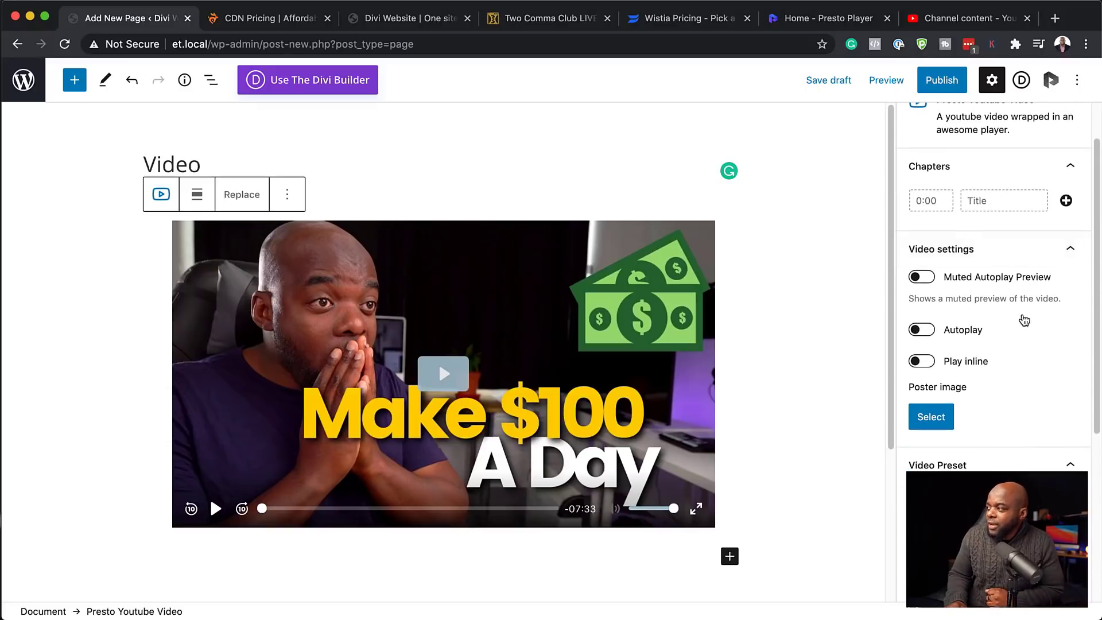
{"action": "scroll", "coordinate": [1024, 316], "scroll_direction": "down", "scroll_amount": 5}
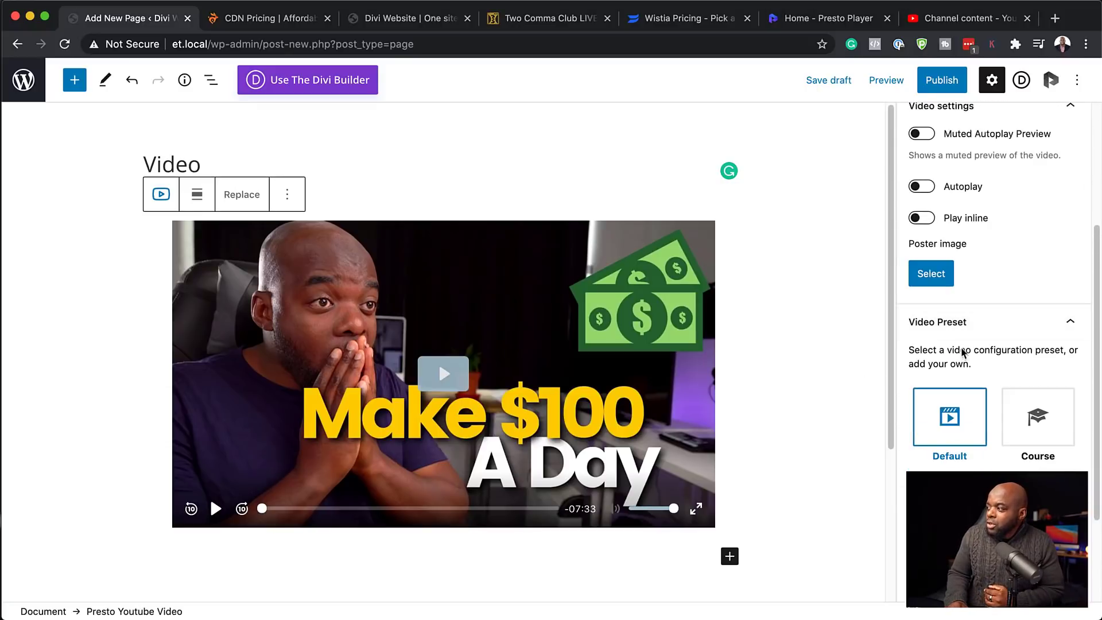
{"action": "scroll", "coordinate": [933, 337], "scroll_direction": "down", "scroll_amount": 1}
{"action": "scroll", "coordinate": [933, 336], "scroll_direction": "down", "scroll_amount": 4}
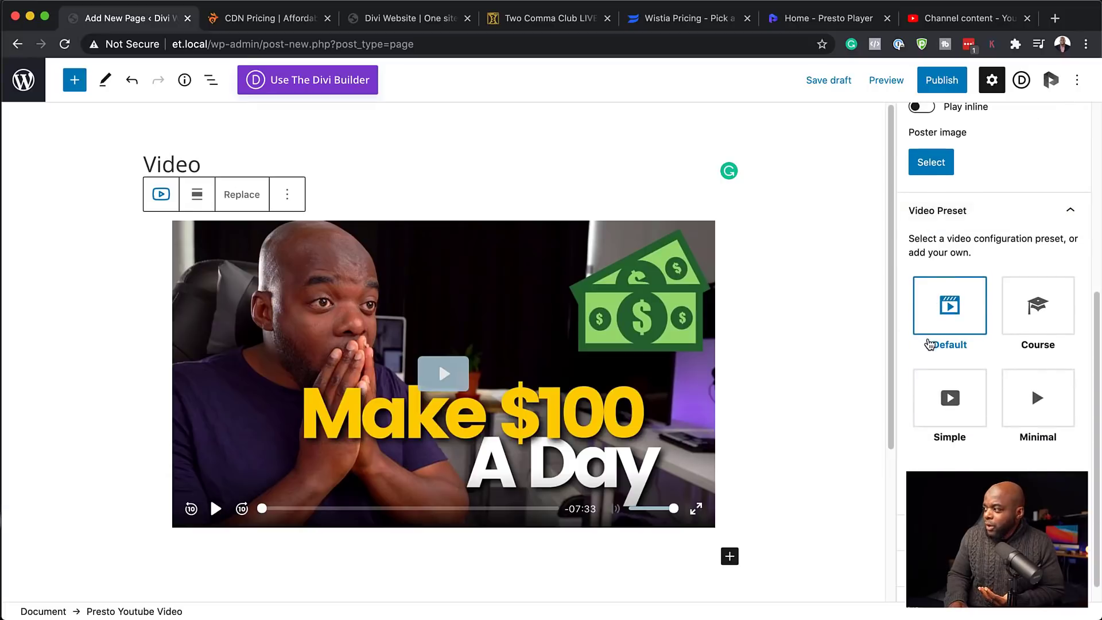
{"action": "left_click", "coordinate": [1052, 325]}
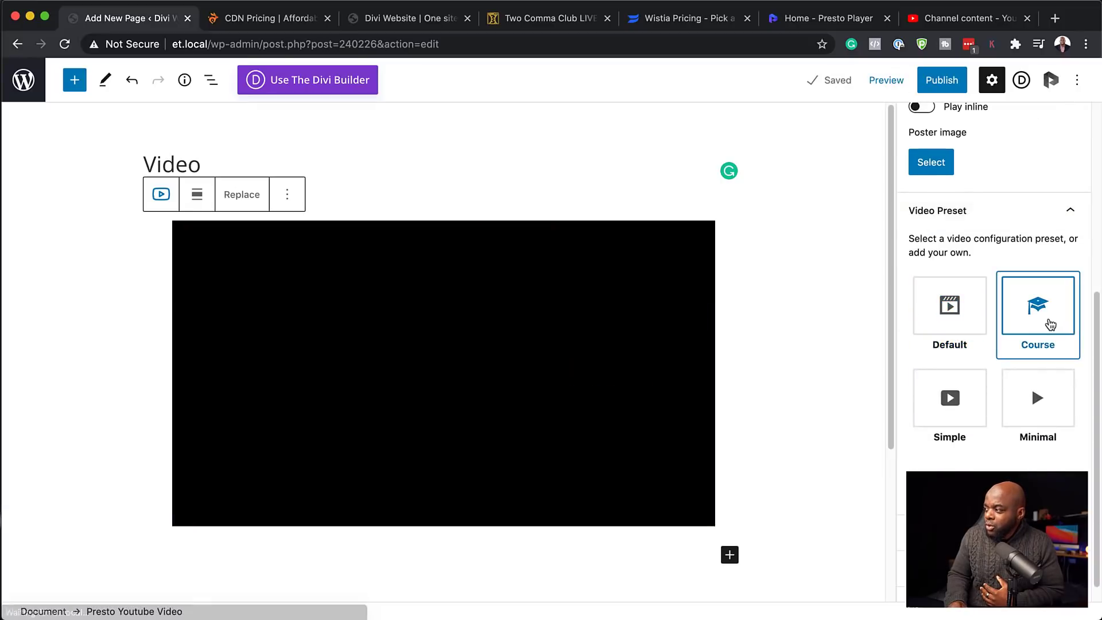
{"action": "left_click", "coordinate": [956, 417]}
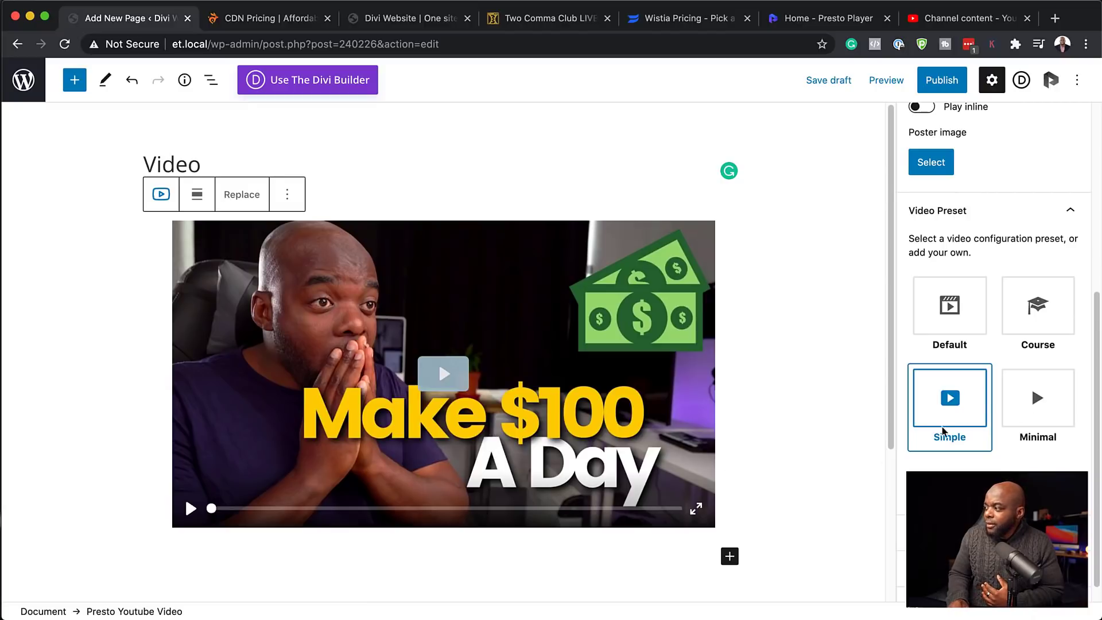
{"action": "left_click", "coordinate": [1042, 411]}
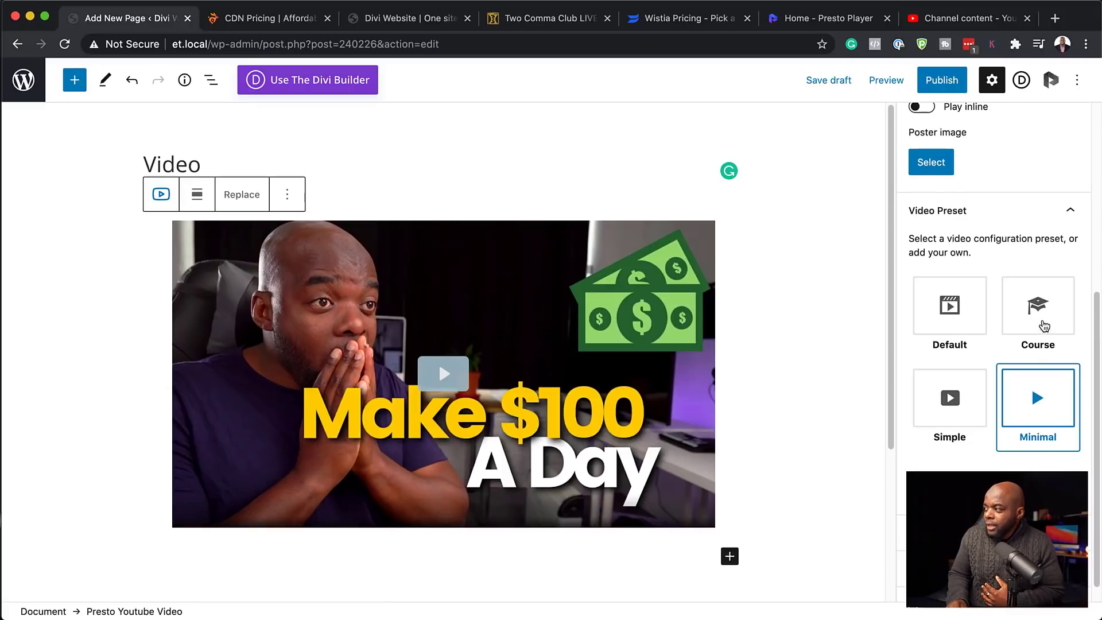
{"action": "left_click", "coordinate": [951, 322]}
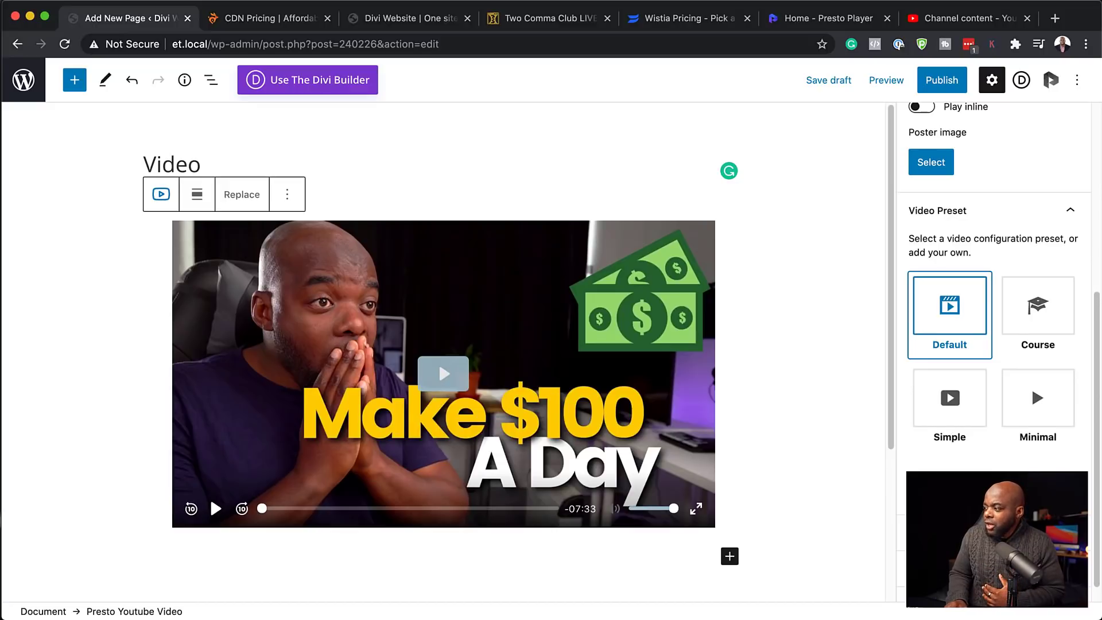
{"action": "scroll", "coordinate": [993, 315], "scroll_direction": "down", "scroll_amount": 1}
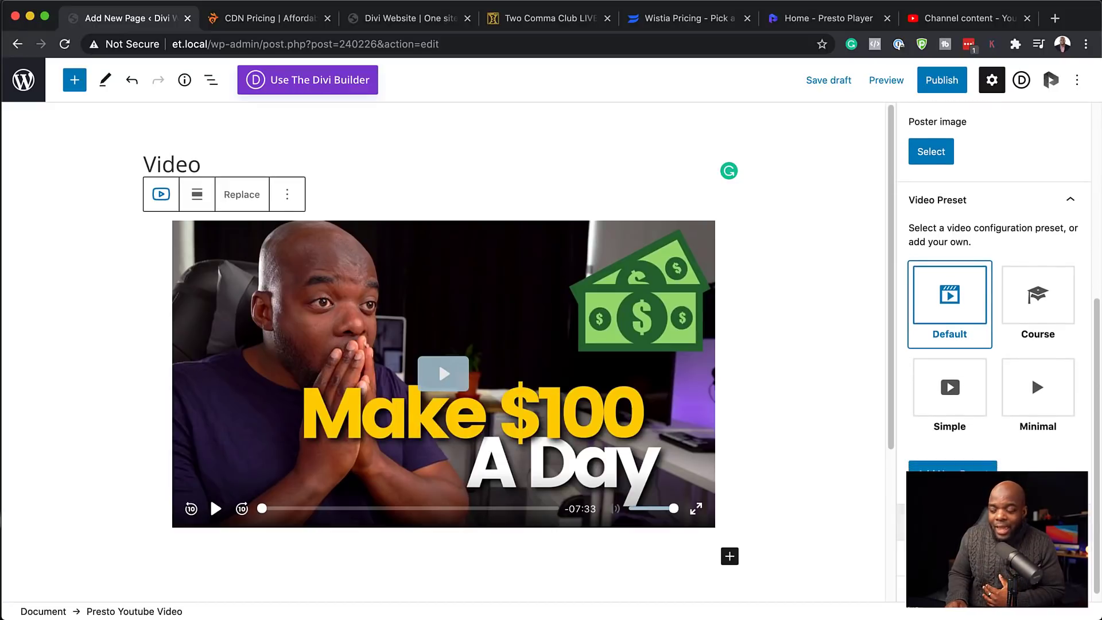
{"action": "scroll", "coordinate": [1087, 487], "scroll_direction": "down", "scroll_amount": 5}
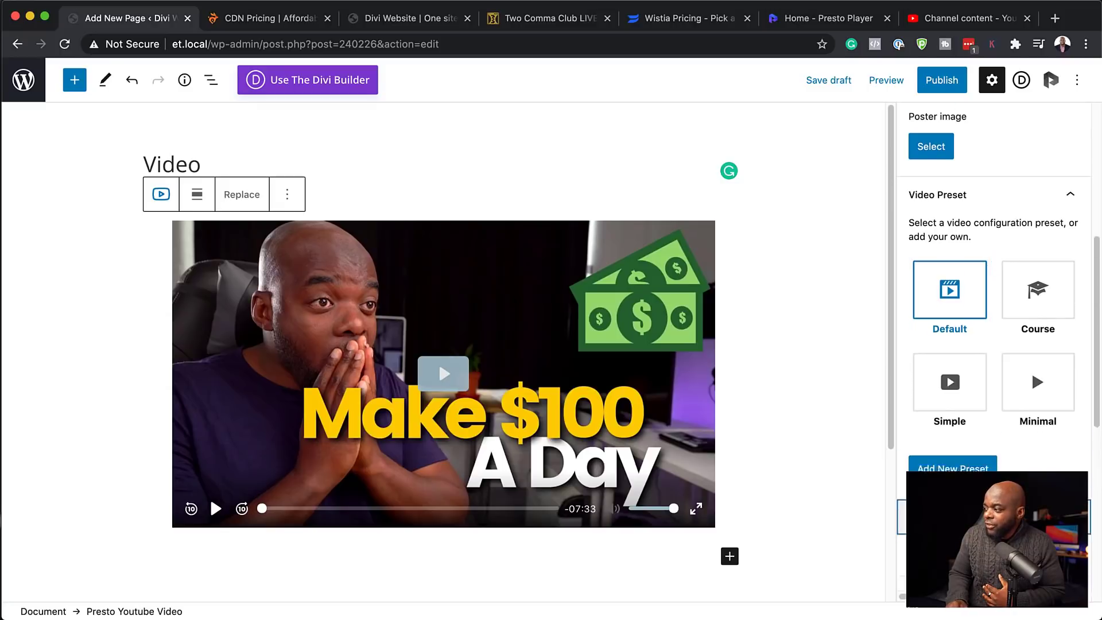
Adjust the Global Player Branding colour to the light blue #6eacc9
{"action": "left_click_drag", "start_coordinate": [944, 349], "coordinate": [1048, 357]}
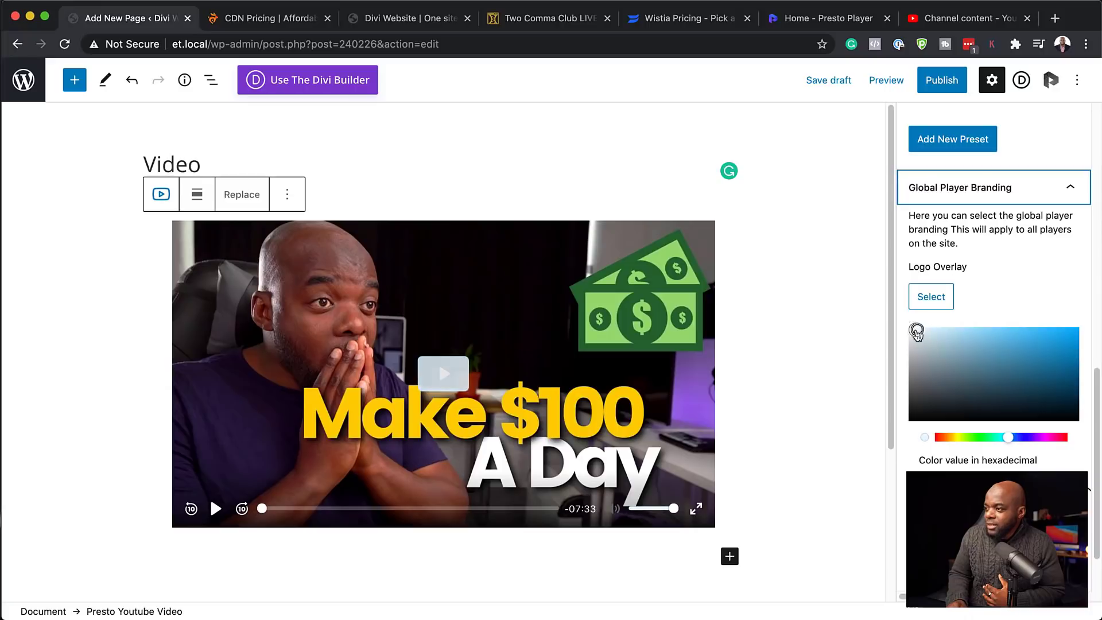
{"action": "left_click", "coordinate": [979, 366]}
{"action": "left_click_drag", "start_coordinate": [980, 368], "coordinate": [973, 353]}
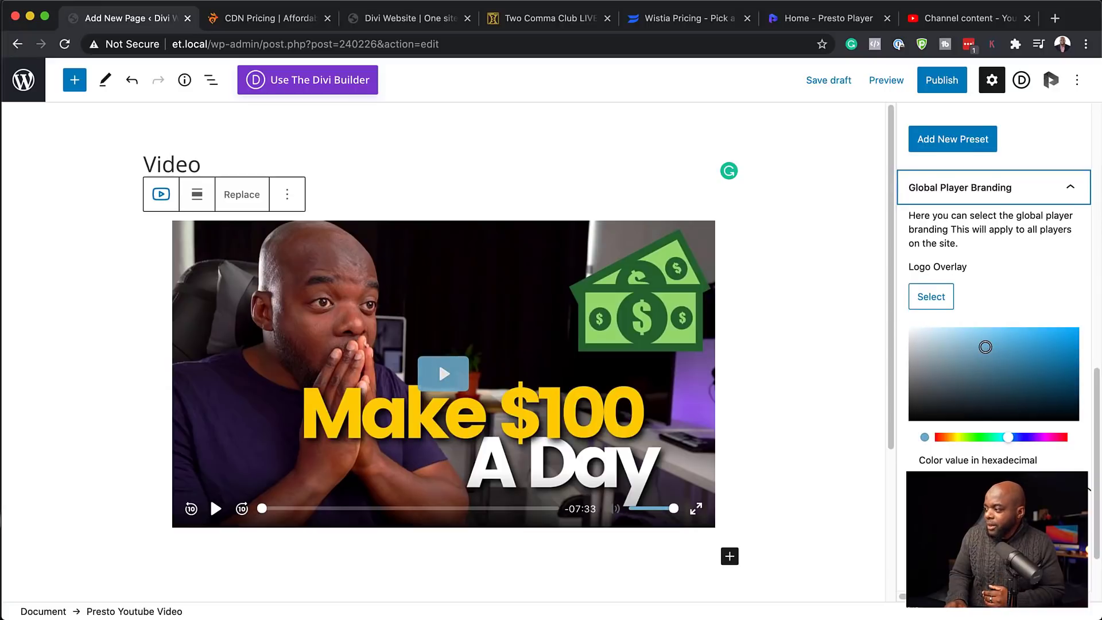
{"action": "scroll", "coordinate": [993, 345], "scroll_direction": "down", "scroll_amount": 2}
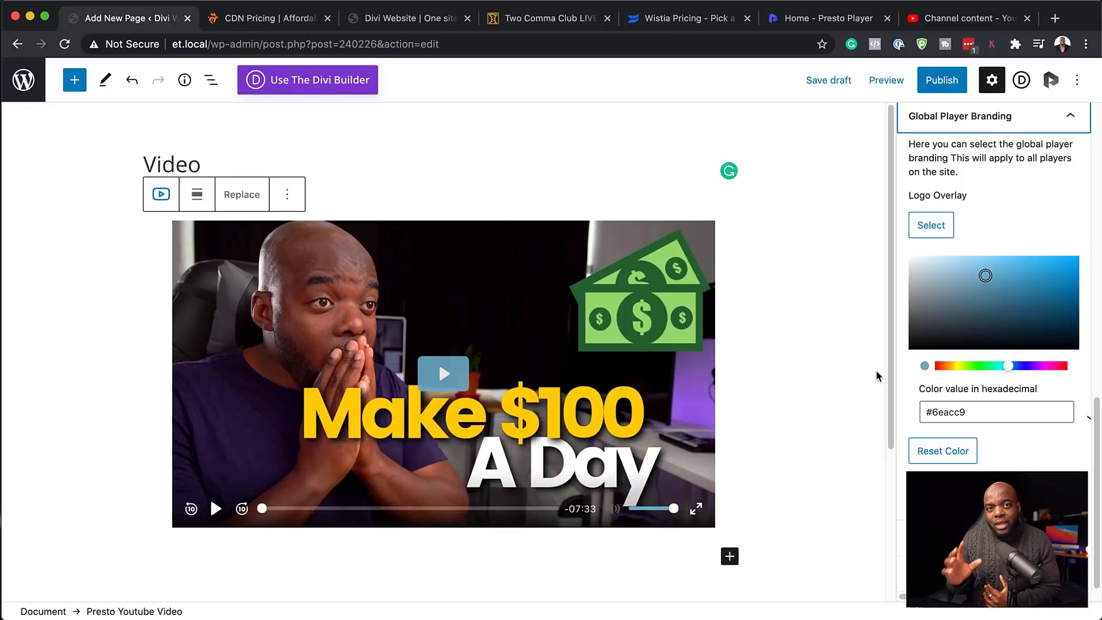
Apply the Course video preset, then start a new player style preset
{"action": "scroll", "coordinate": [1008, 453], "scroll_direction": "up", "scroll_amount": 4}
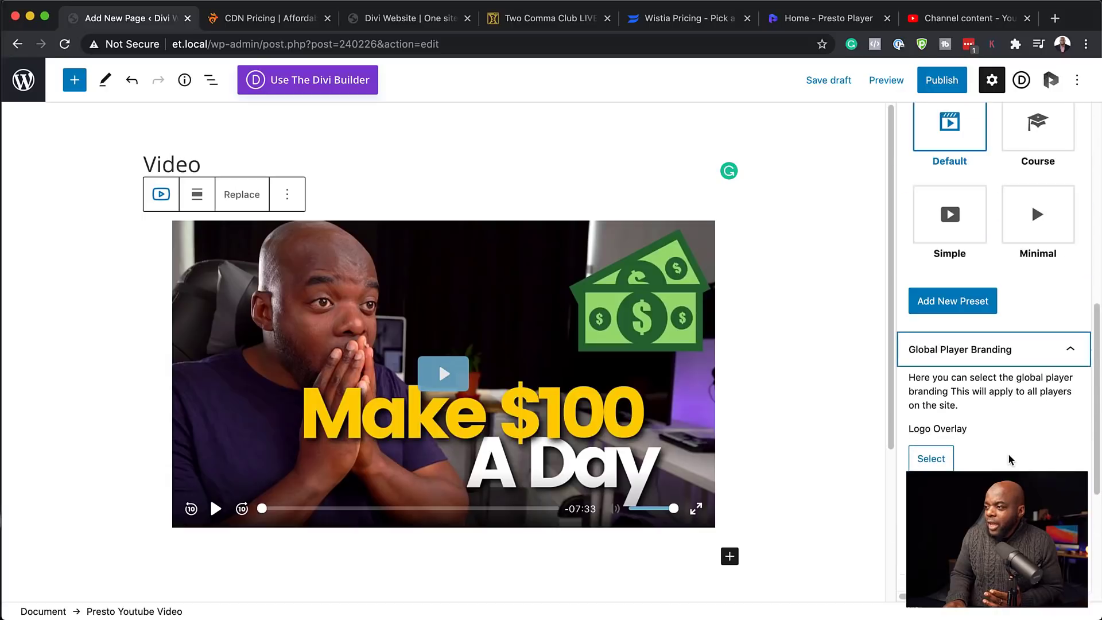
{"action": "scroll", "coordinate": [909, 389], "scroll_direction": "up", "scroll_amount": 2}
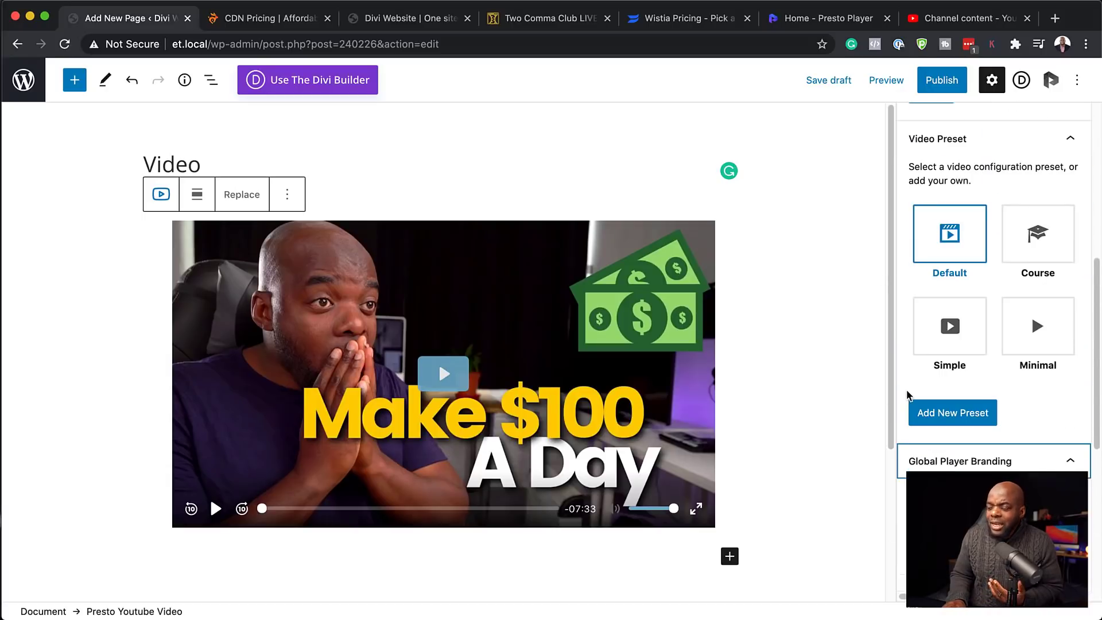
{"action": "scroll", "coordinate": [903, 387], "scroll_direction": "up", "scroll_amount": 1}
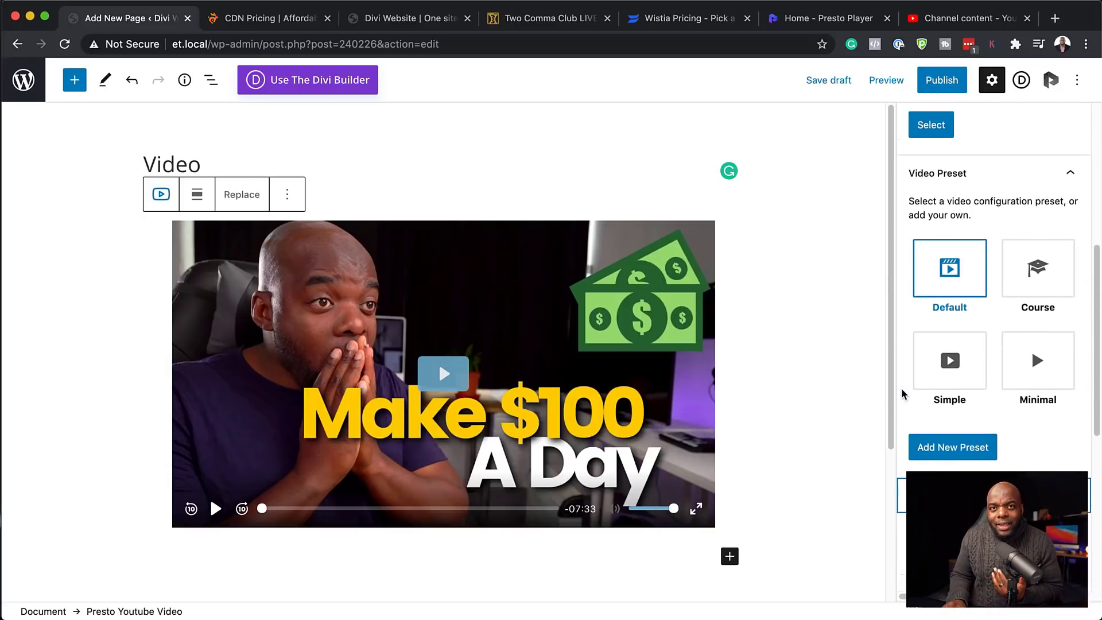
{"action": "left_click", "coordinate": [1041, 287]}
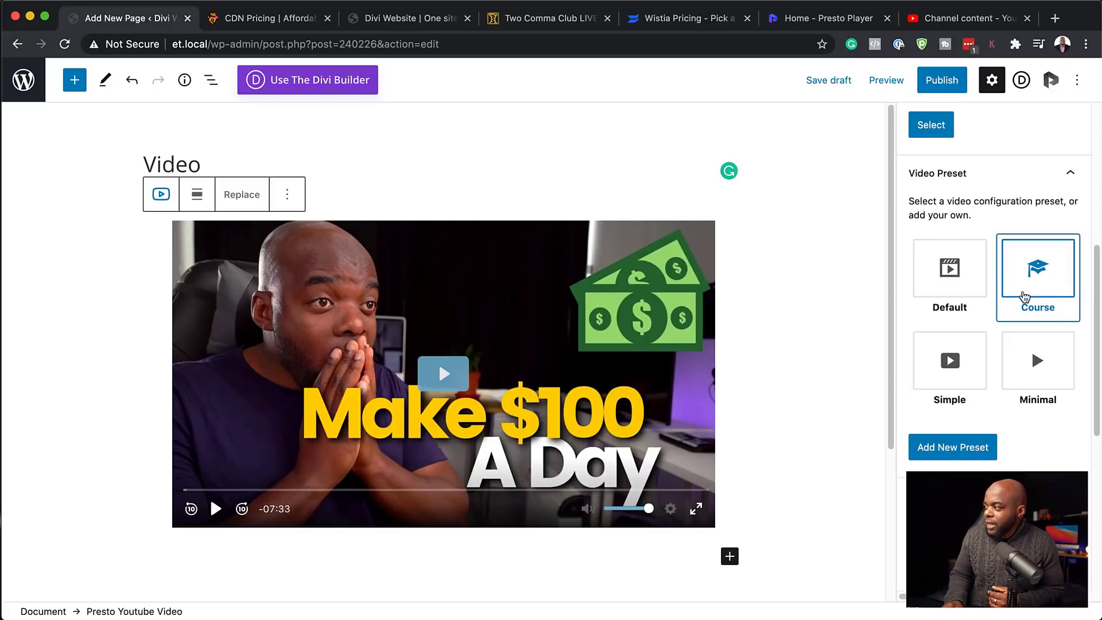
{"action": "scroll", "coordinate": [1005, 396], "scroll_direction": "down", "scroll_amount": 3}
{"action": "left_click", "coordinate": [952, 346]}
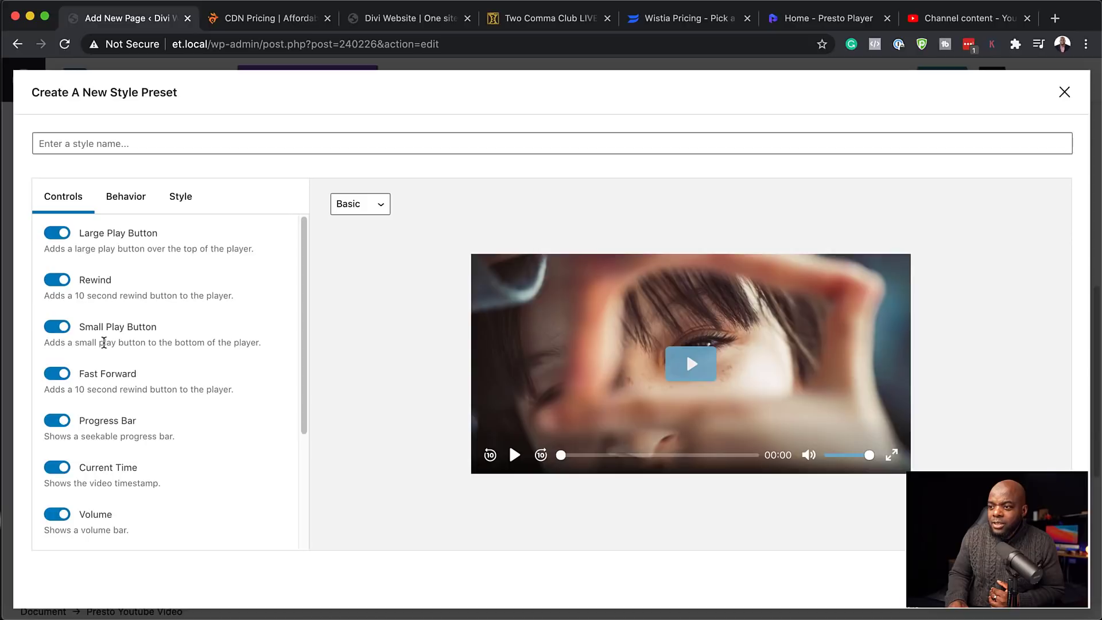
Switch on the Speed control in the new style preset's Controls list
{"action": "scroll", "coordinate": [152, 432], "scroll_direction": "down", "scroll_amount": 3}
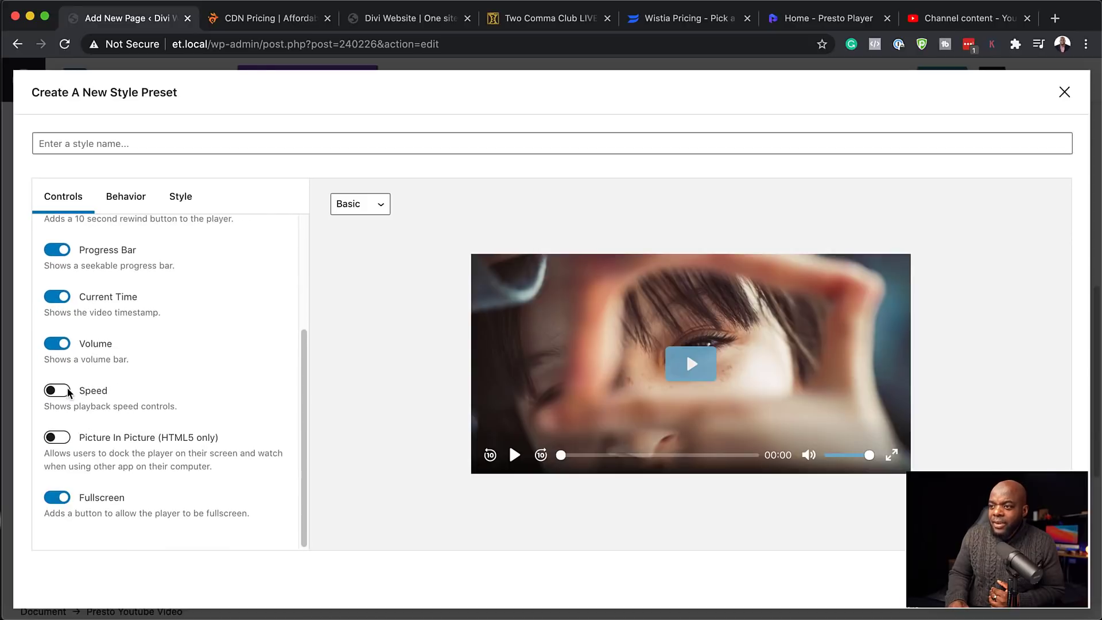
{"action": "left_click", "coordinate": [65, 391]}
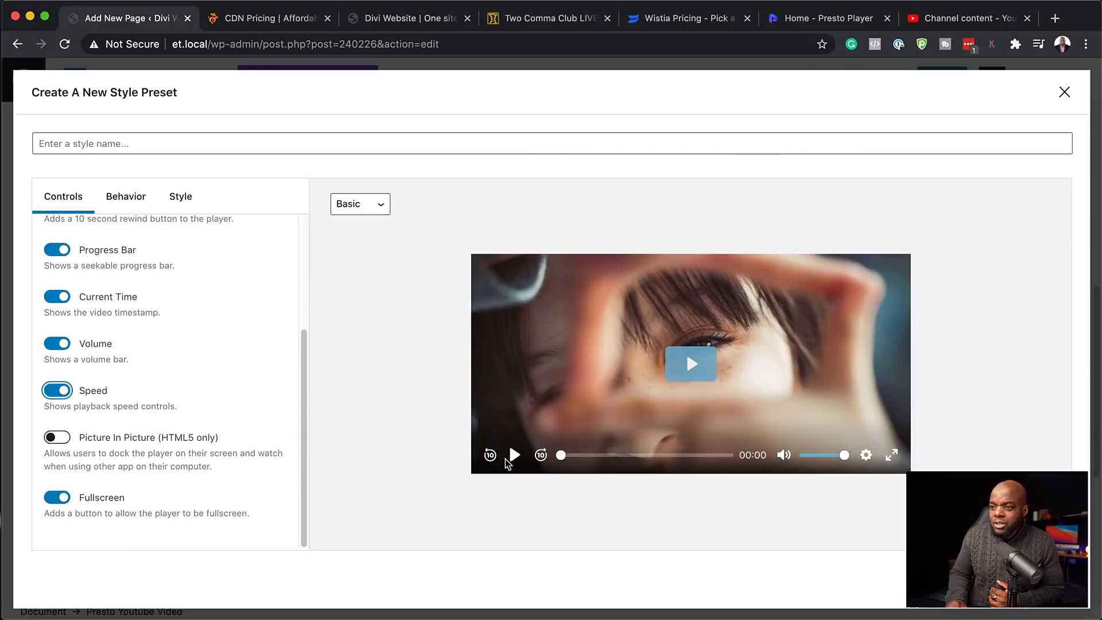